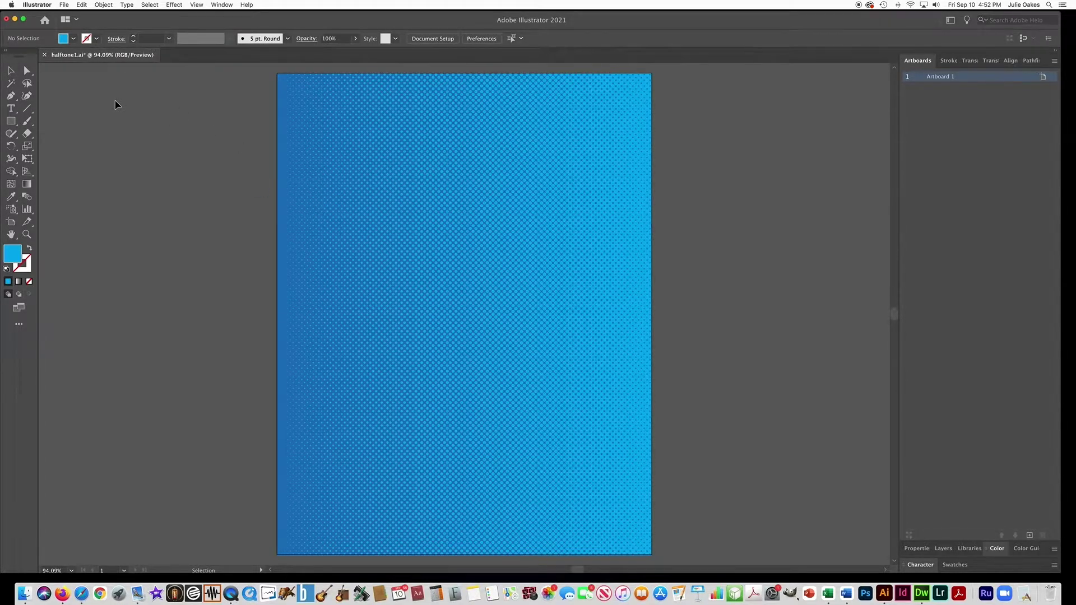
Create a new document in inches, 8.75 wide by 11.25 high, with High (300 ppi) raster effects
click(64, 5)
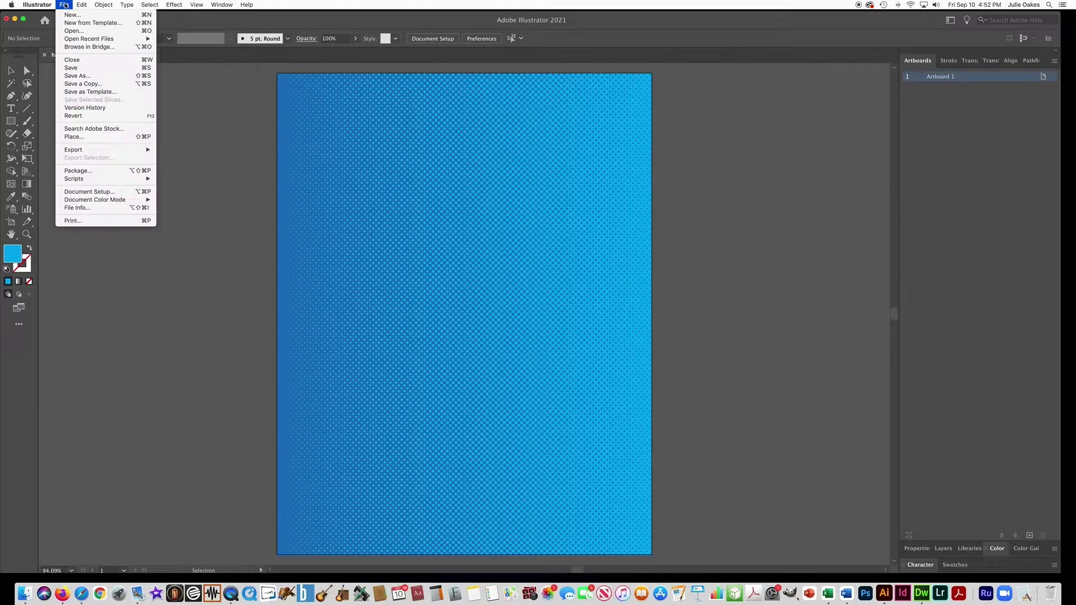
click(67, 20)
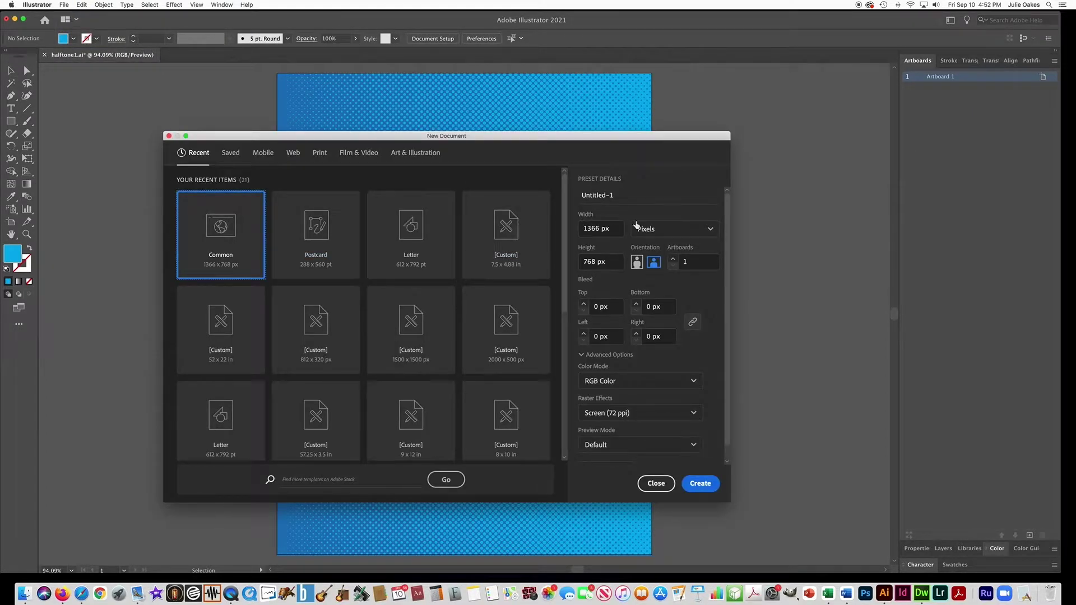
click(649, 229)
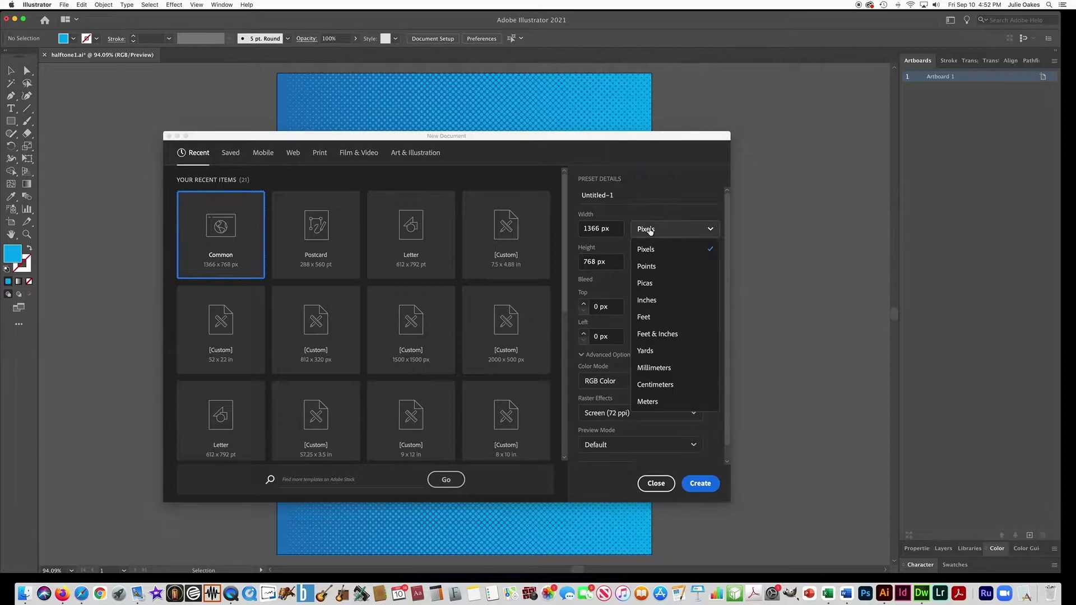
click(648, 301)
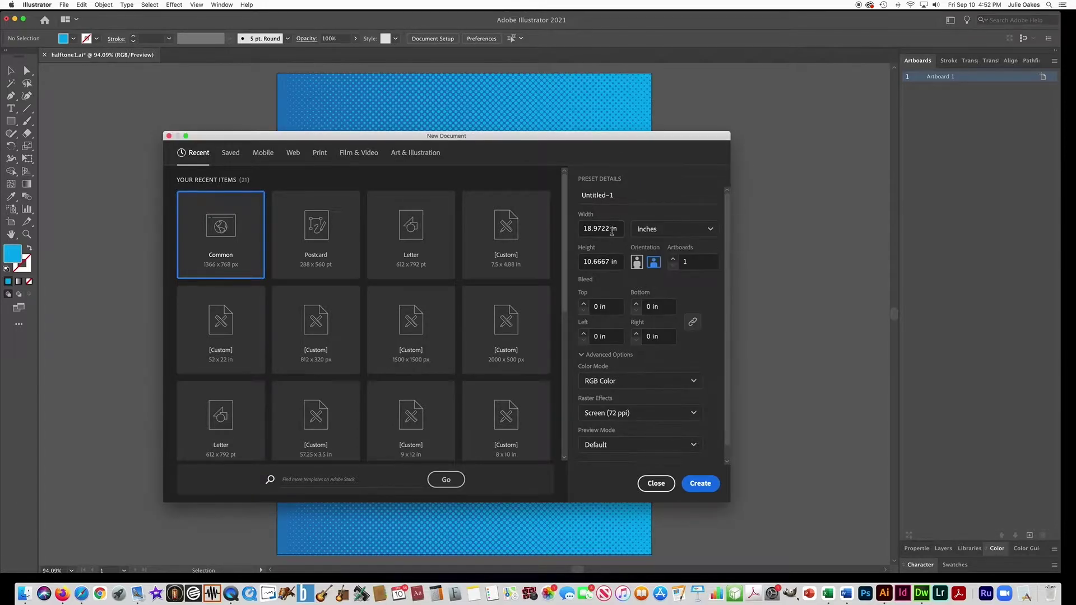
double_click(612, 231)
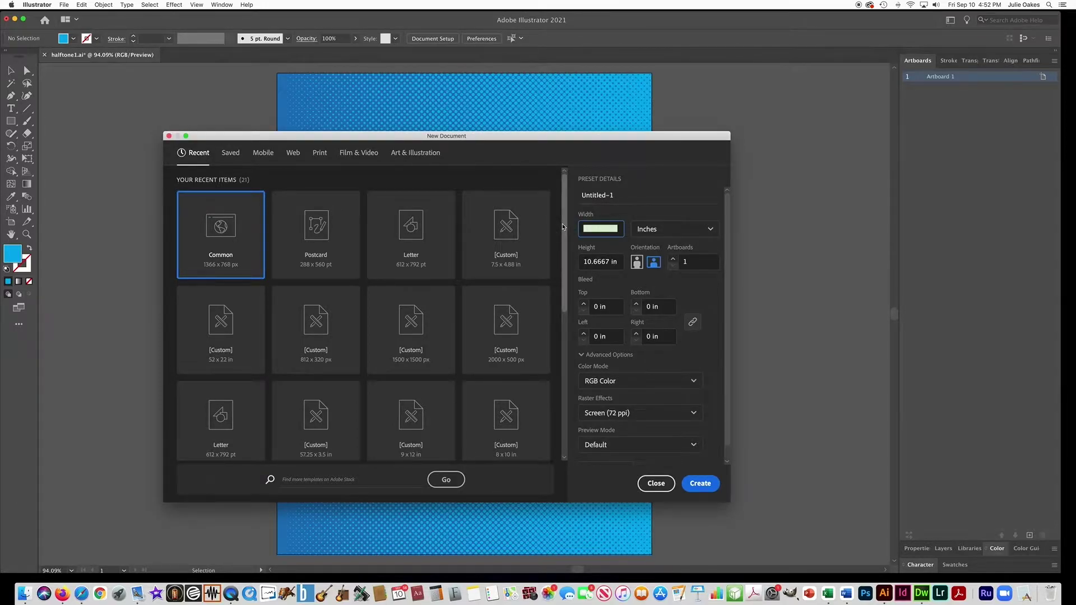
text(8.75)
double_click(617, 264)
text(11.)
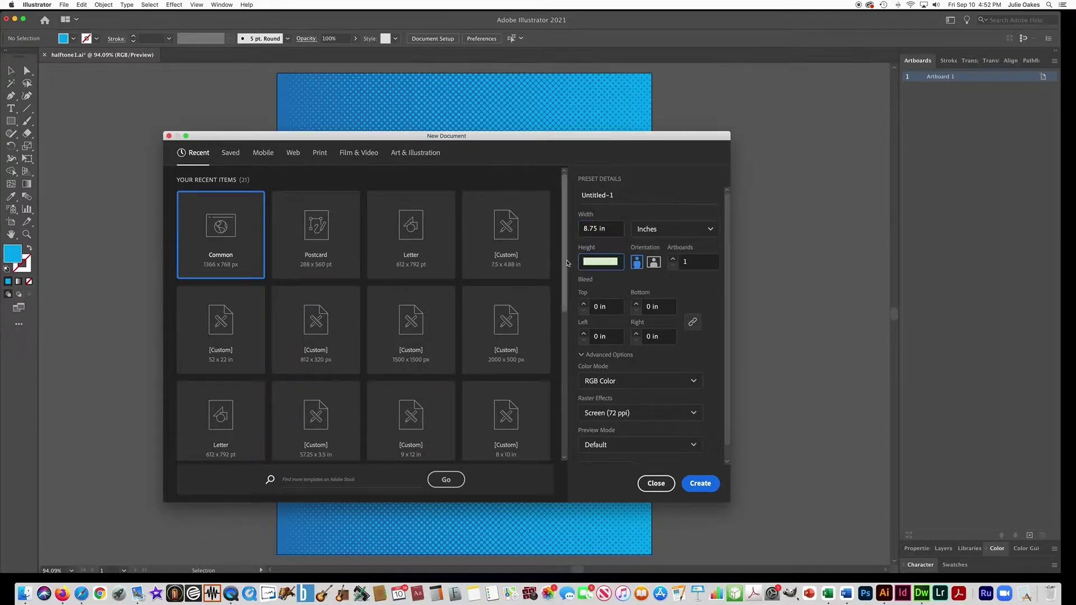
text(25)
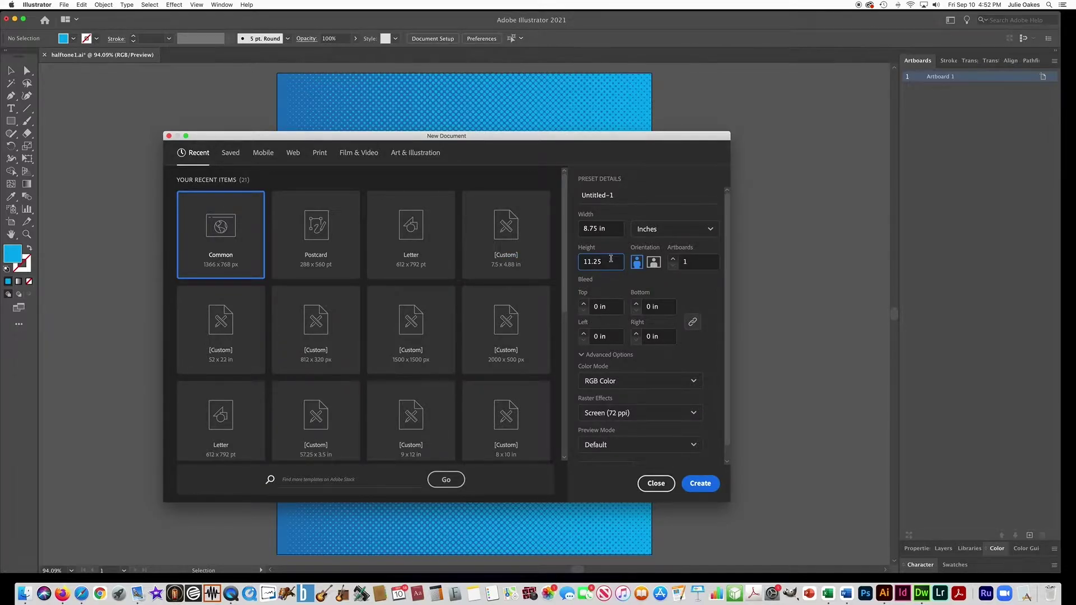
click(592, 413)
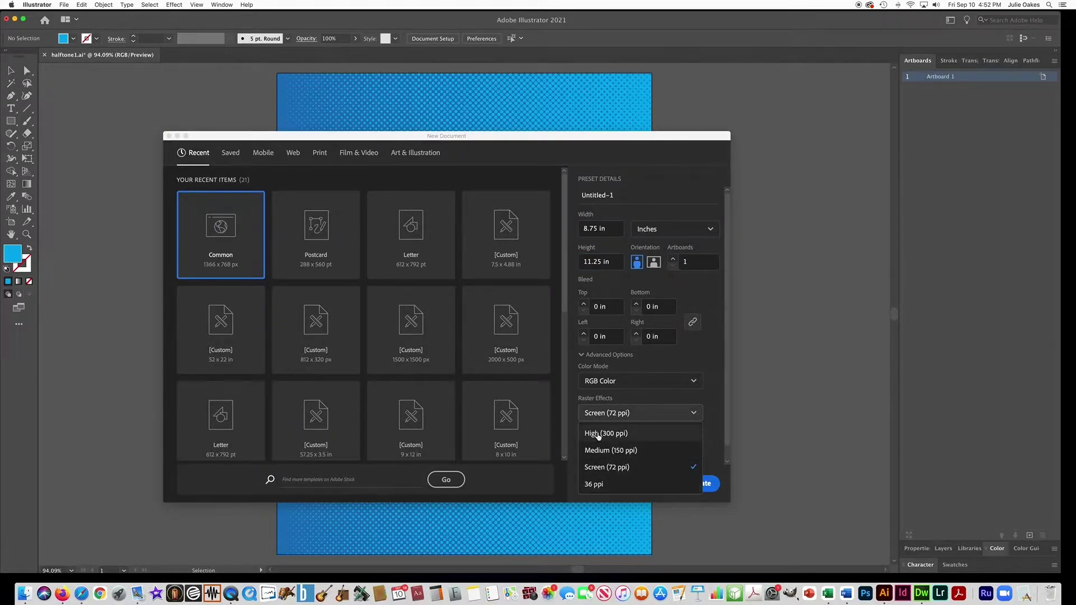
click(600, 434)
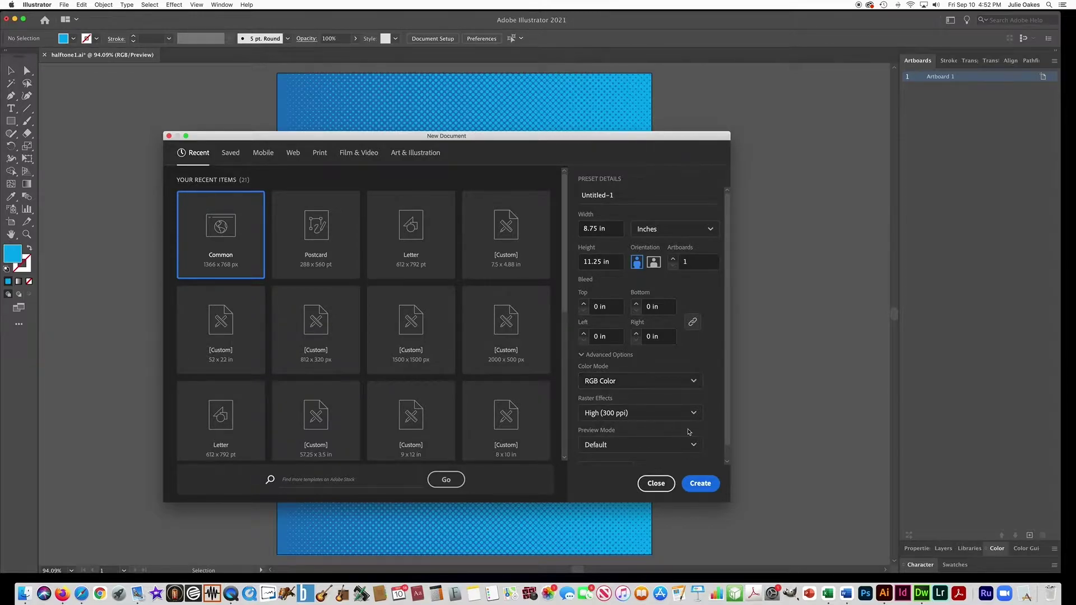
click(705, 485)
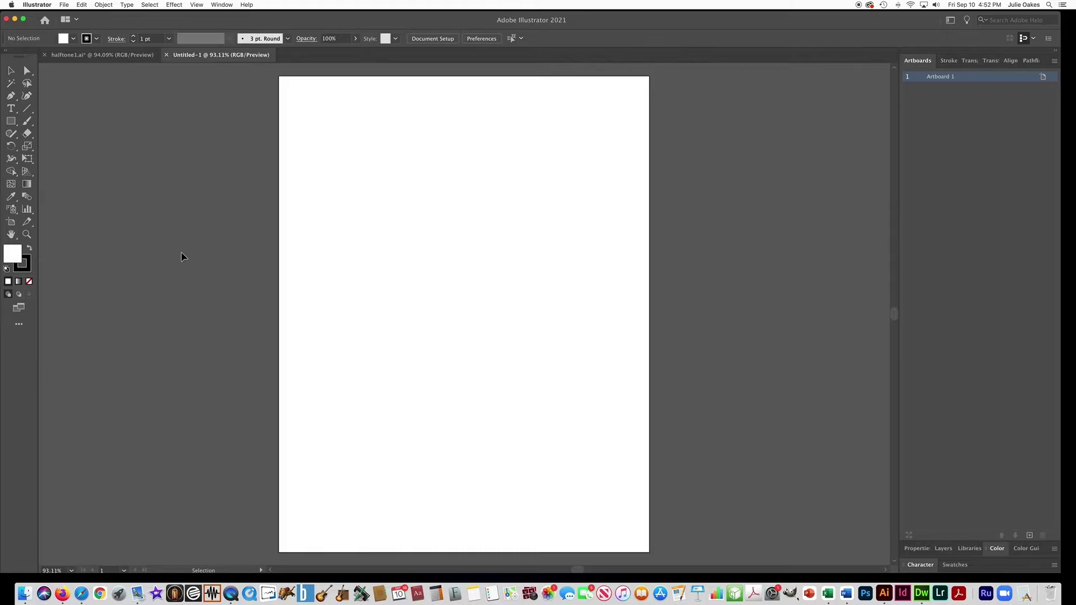
Draw an 8.75 × 11.25 in rectangle and align it with the artboard edges
click(10, 121)
click(354, 159)
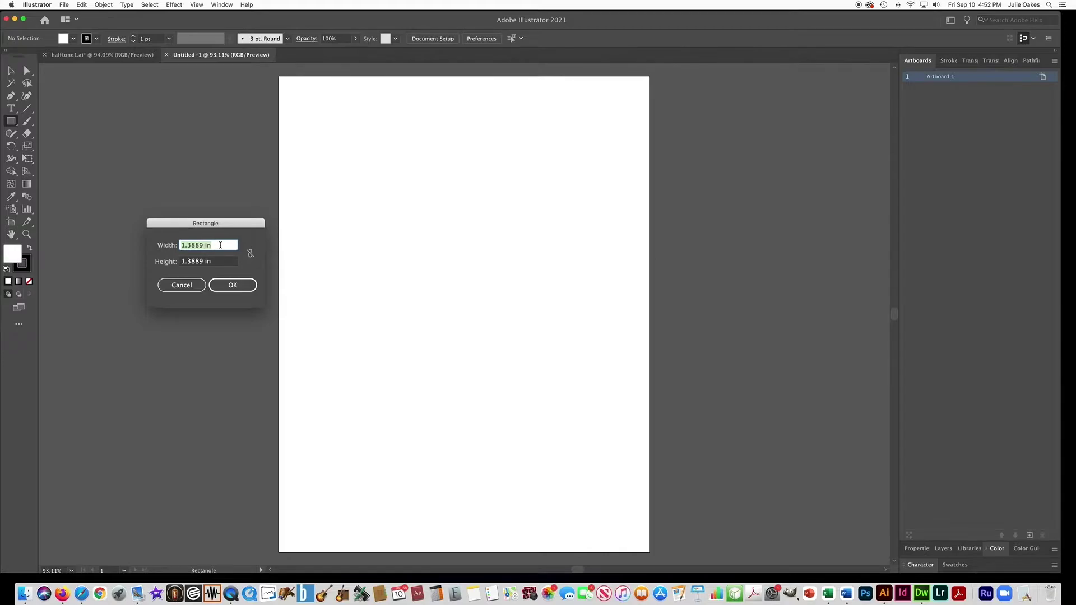
text(8.75)
key(Tab)
text(11.)
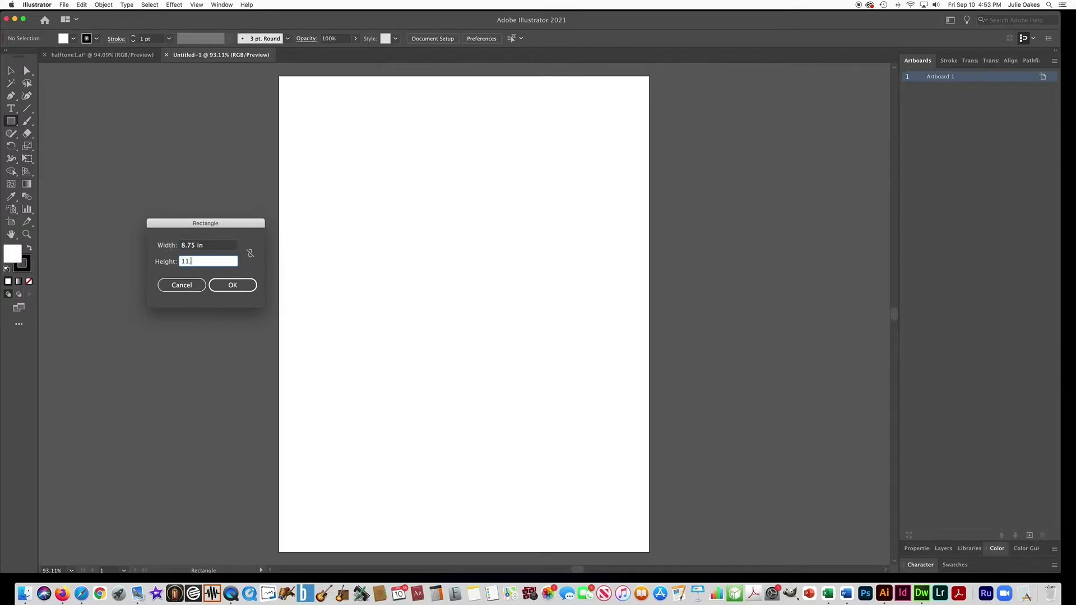
text(25)
key(Return)
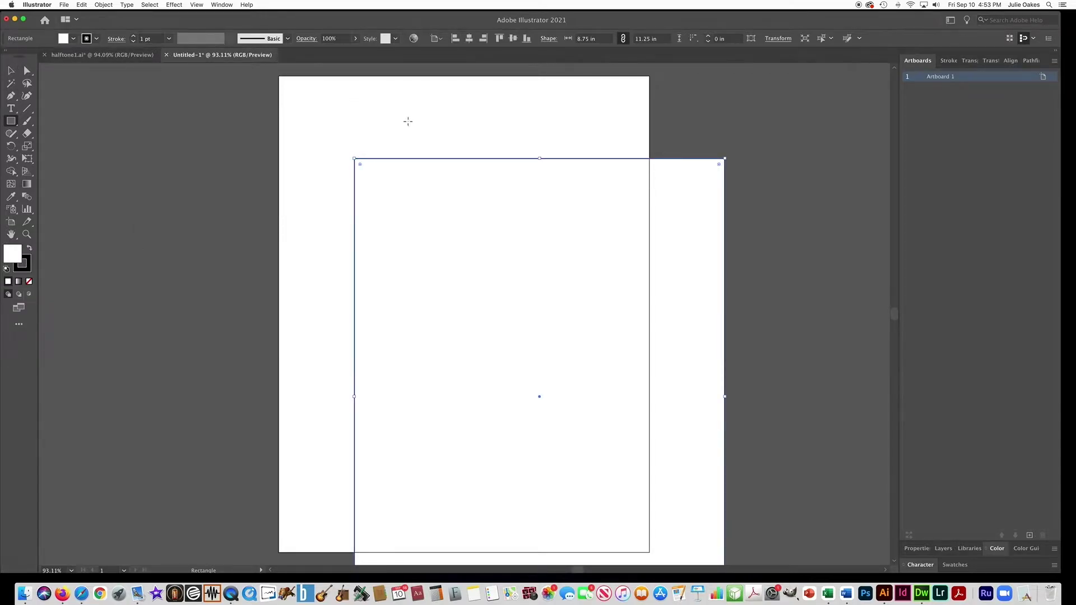
click(11, 70)
drag(394, 162, 320, 81)
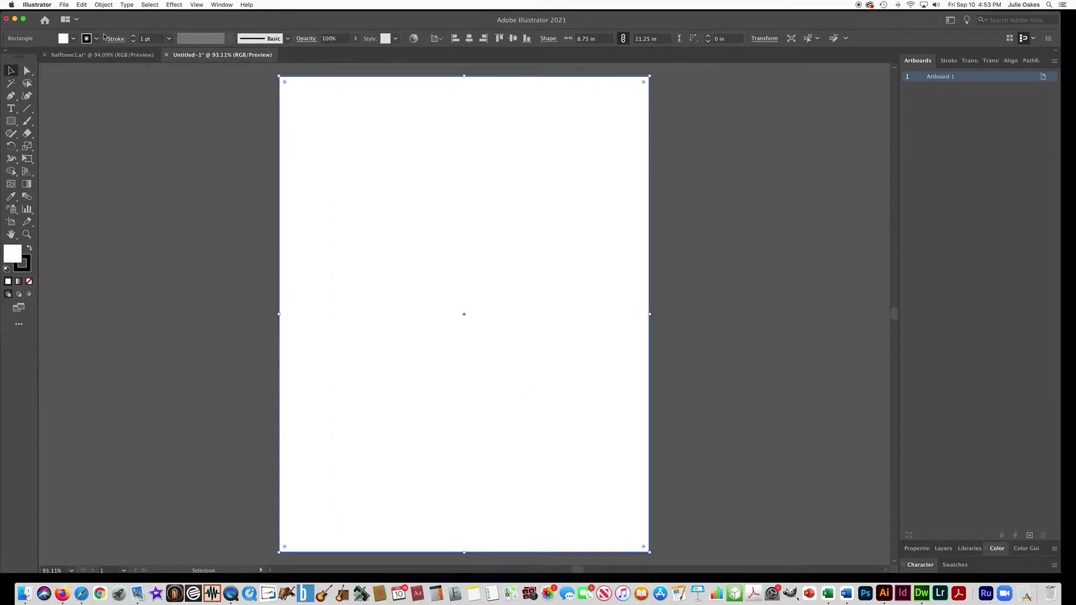
Set the rectangle's stroke to None and fill it with the White, Black gradient swatch
click(73, 38)
click(7, 56)
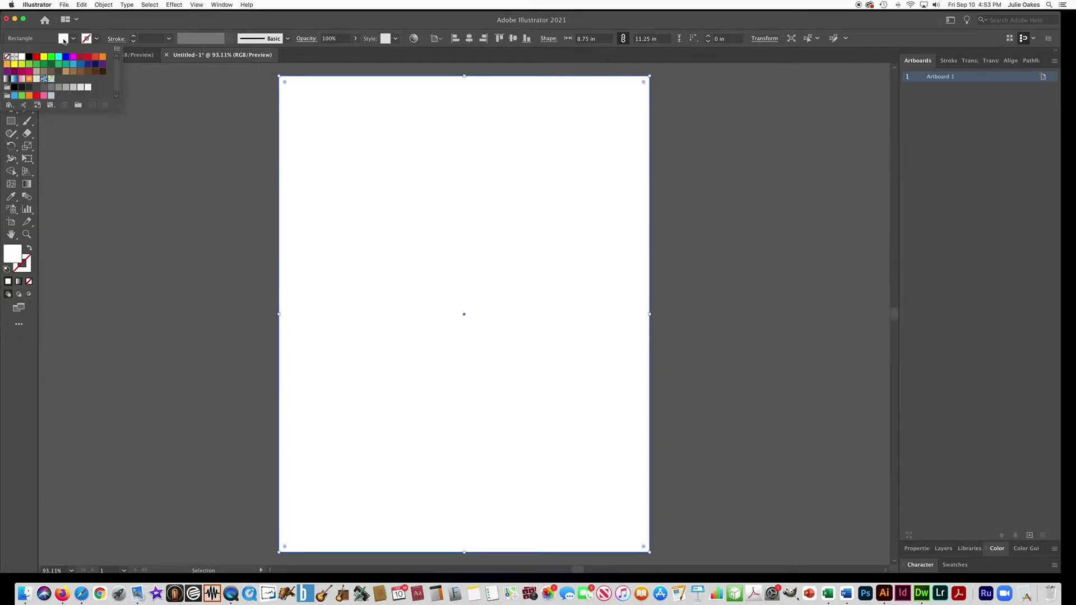
click(63, 39)
click(64, 40)
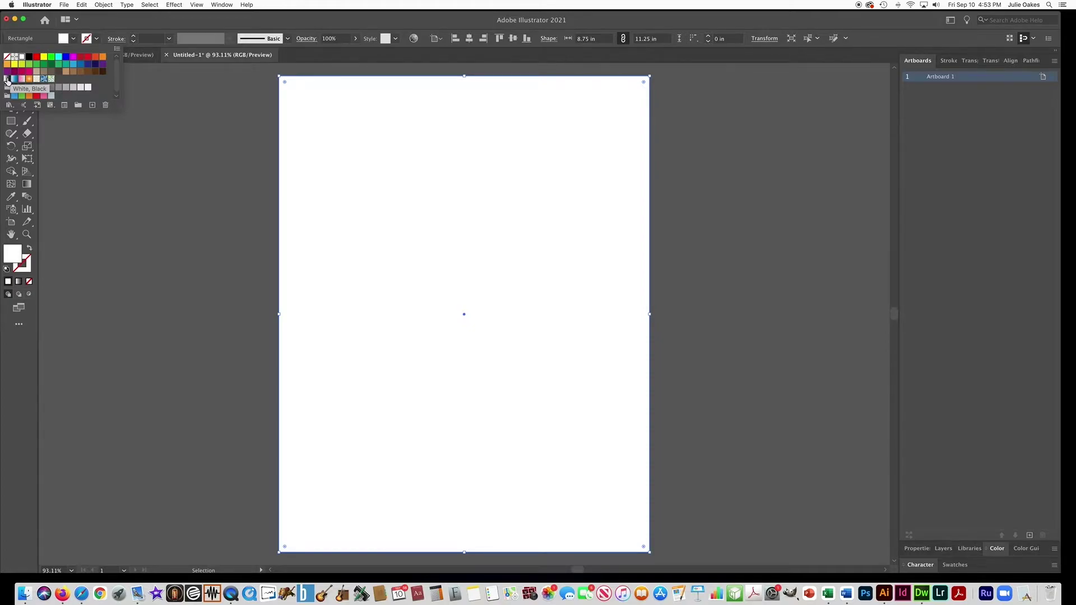
click(7, 82)
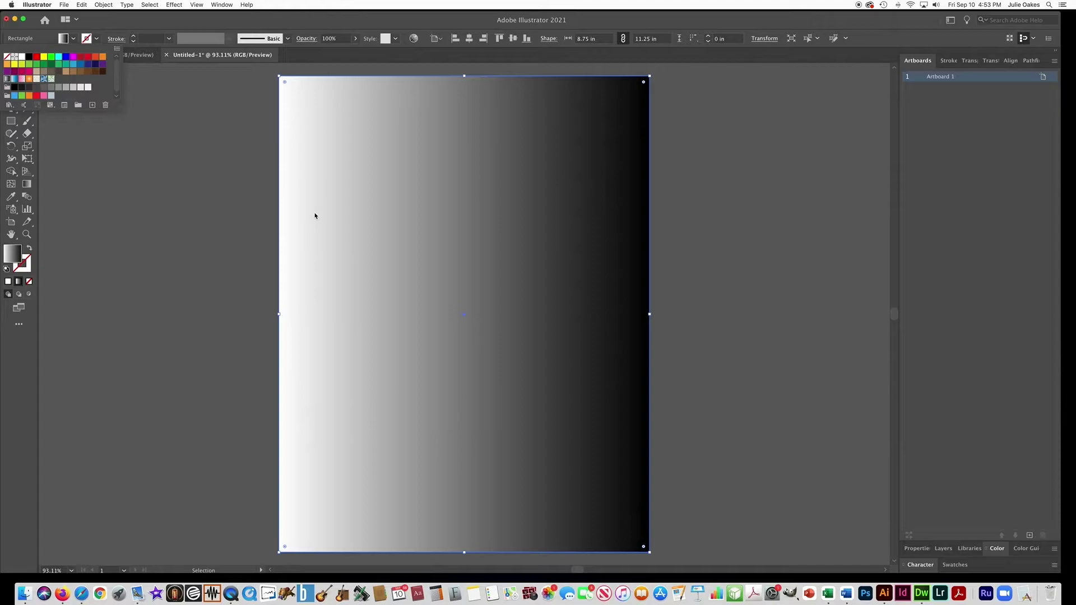
click(56, 33)
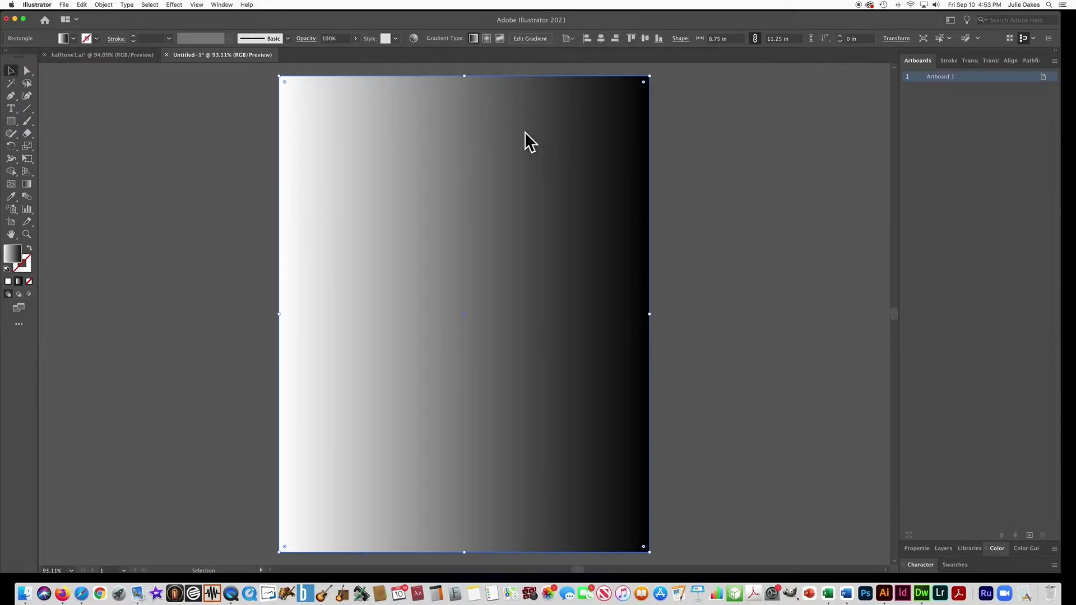
click(177, 137)
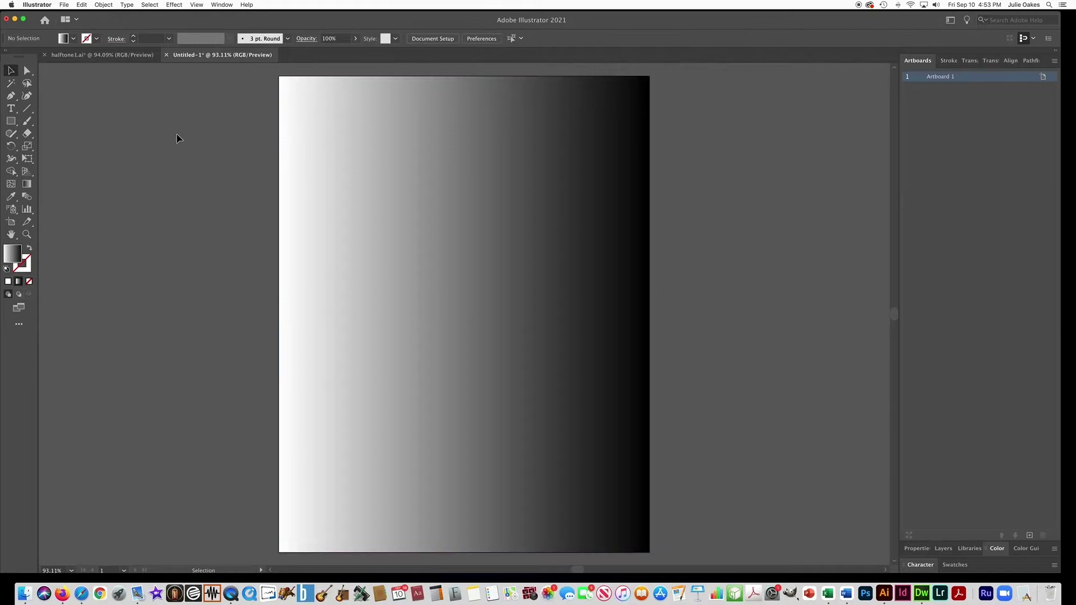
click(333, 150)
click(173, 4)
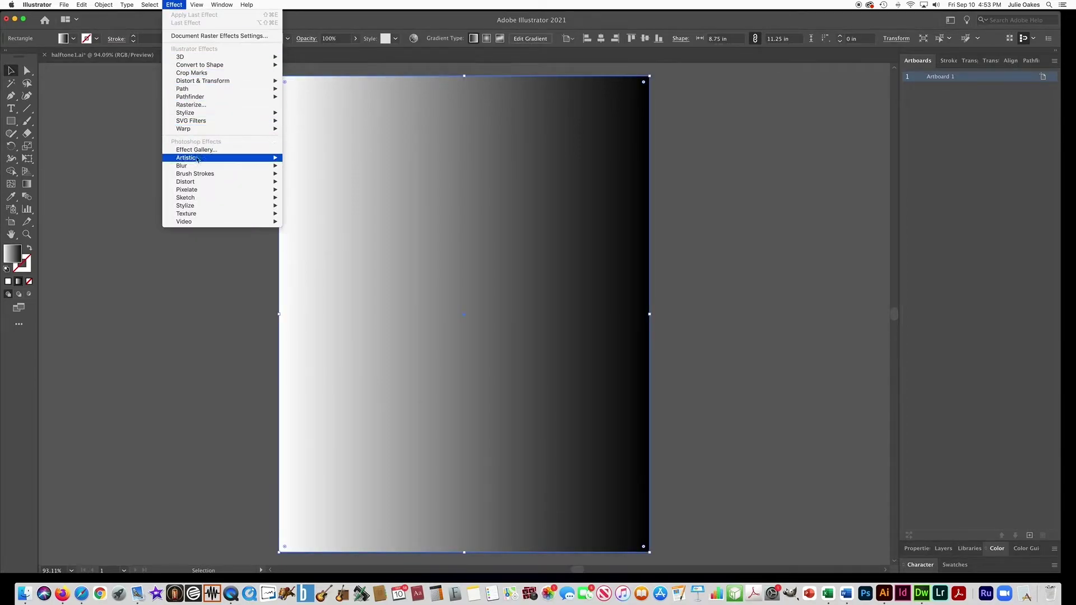
Apply Color Halftone with Max. Radius 20 and all four channel angles set to 45
mouse_move(198, 193)
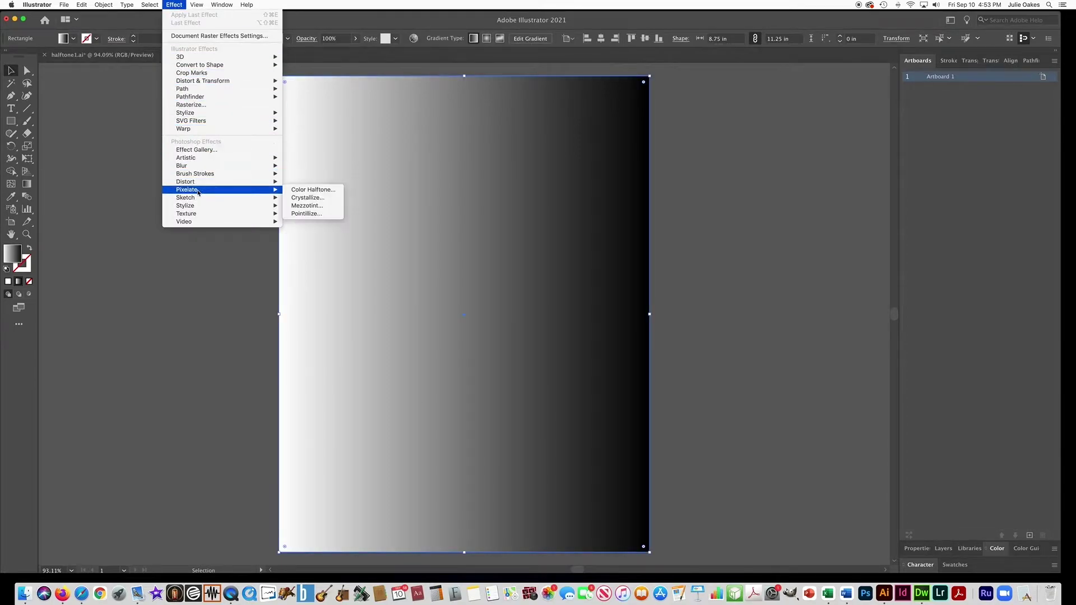
click(318, 190)
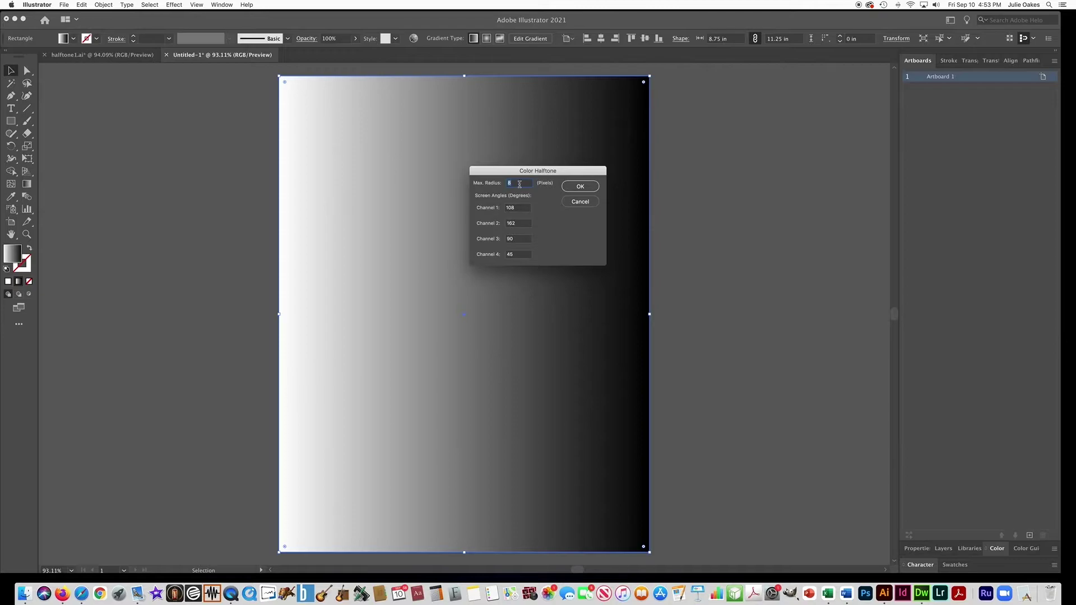
text(20)
click(493, 208)
text(45)
click(494, 226)
text(45)
click(494, 240)
text(45)
click(491, 255)
text(45)
click(577, 188)
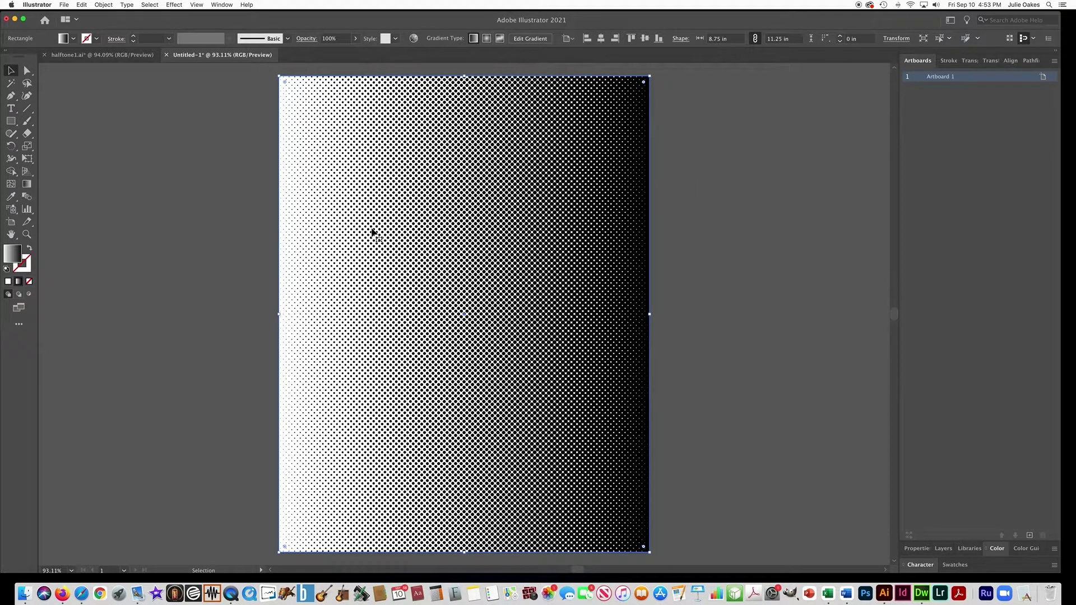
Toggle Outline view with Cmd+Y to inspect the halftone, then return to Preview
key(a)
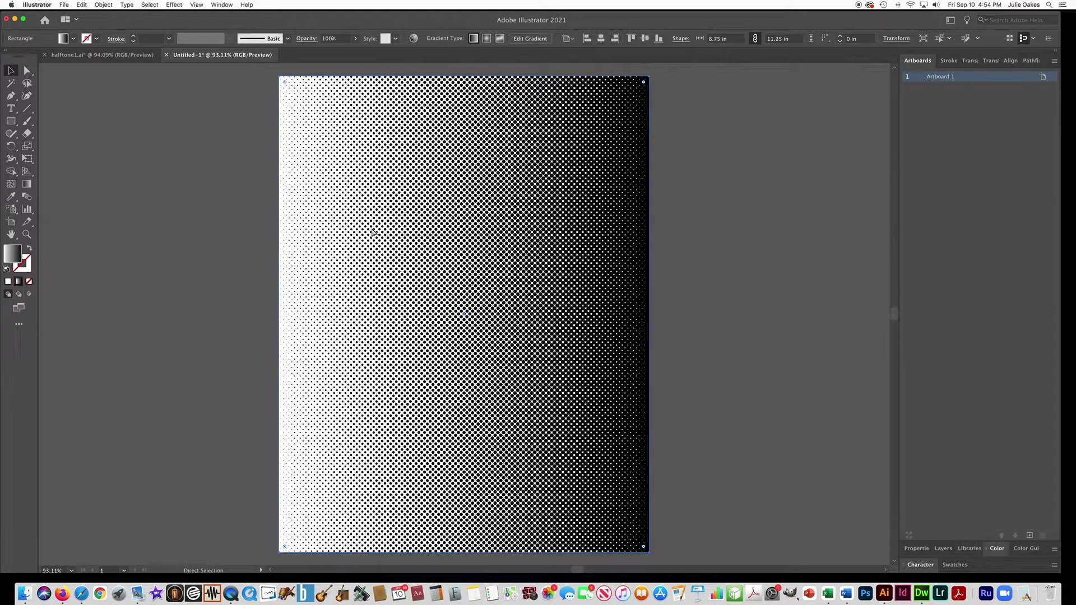
key(v)
key(super+y)
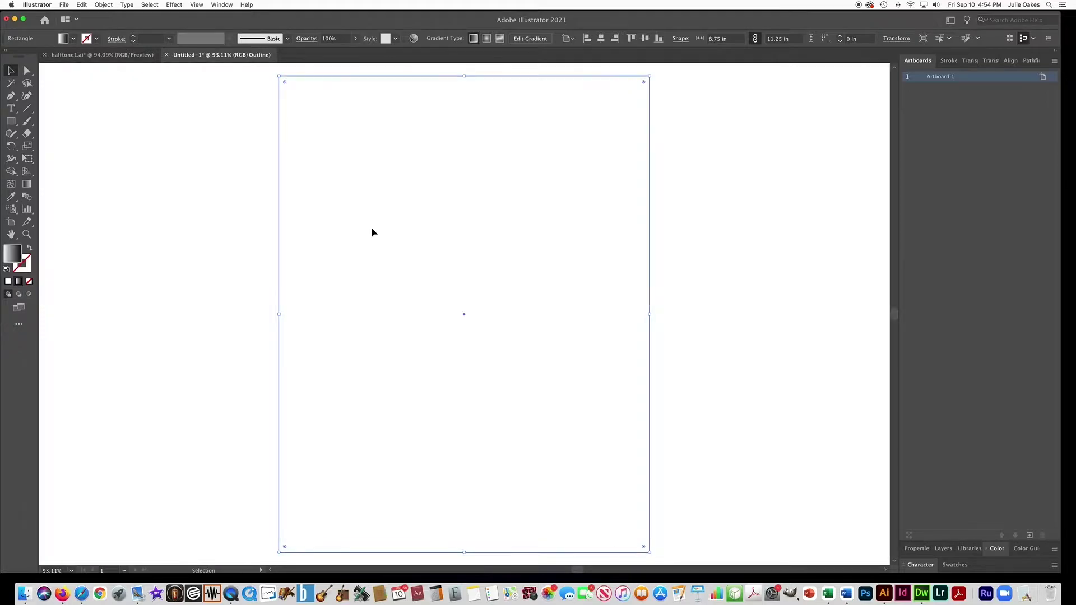
key(super+y)
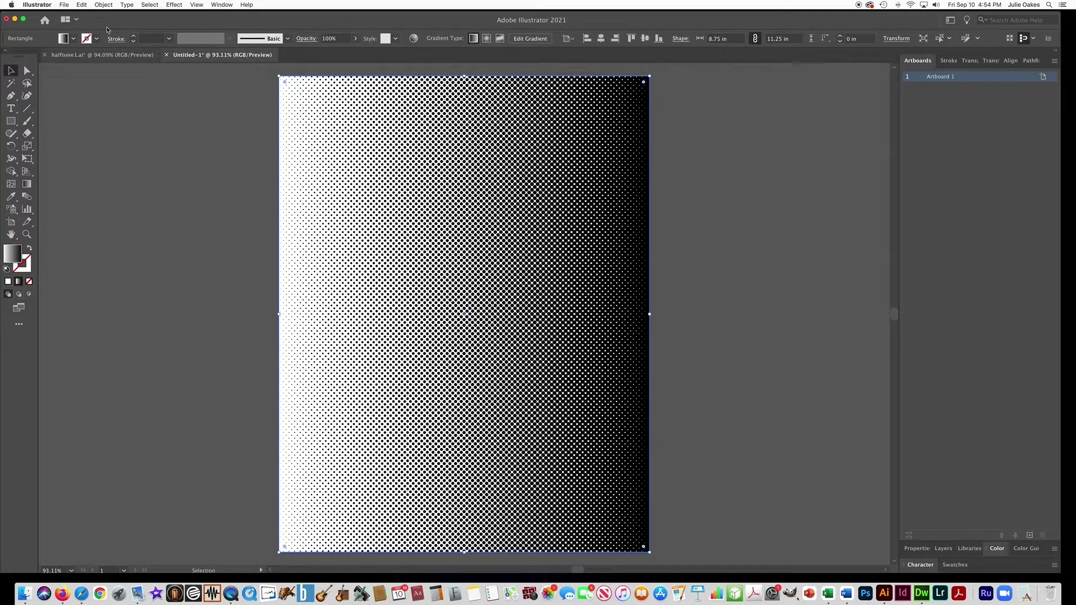
click(103, 5)
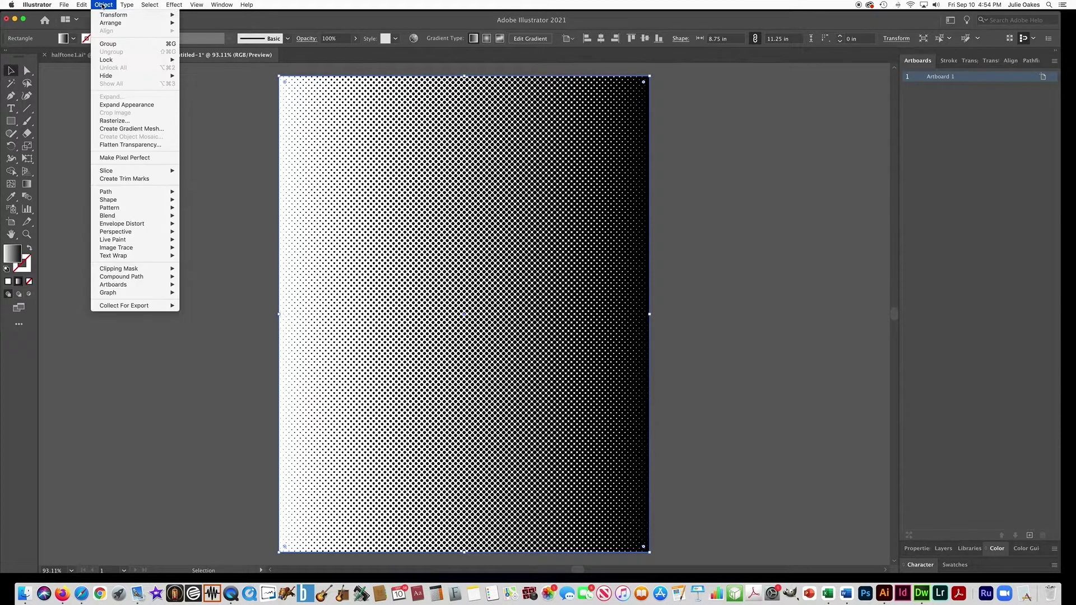
Expand the halftone effect's appearance into an embedded image
click(130, 106)
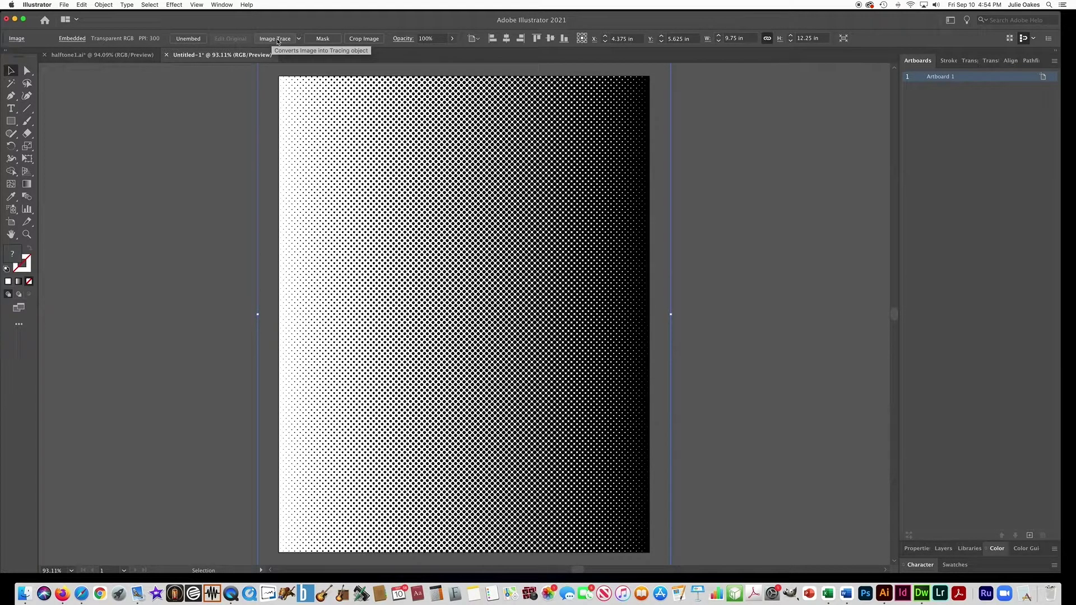
click(228, 6)
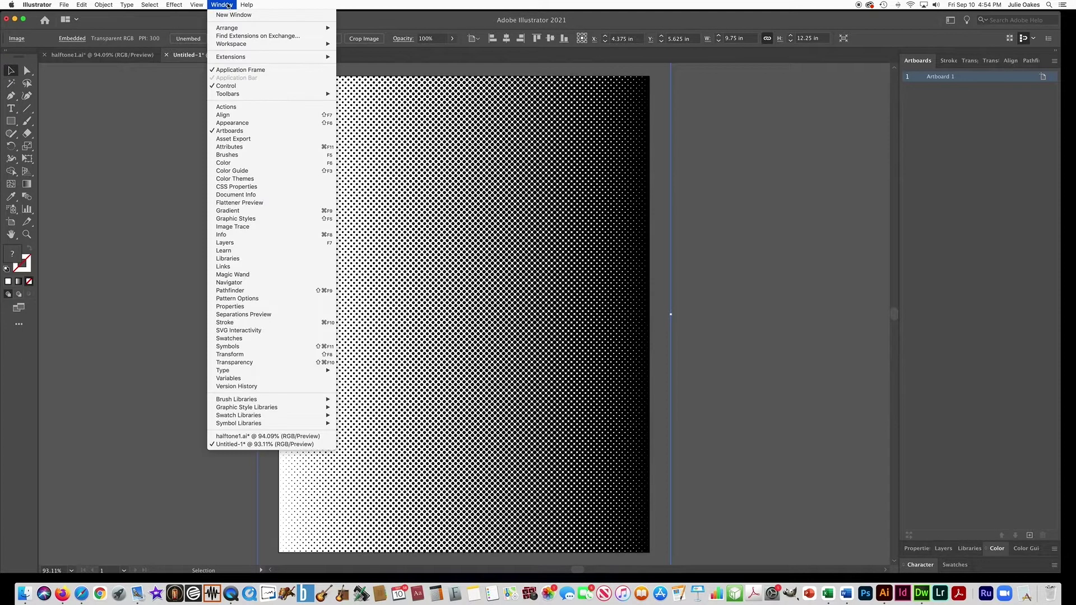
Run a default Image Trace on the halftone image past the warning, then undo it
click(236, 227)
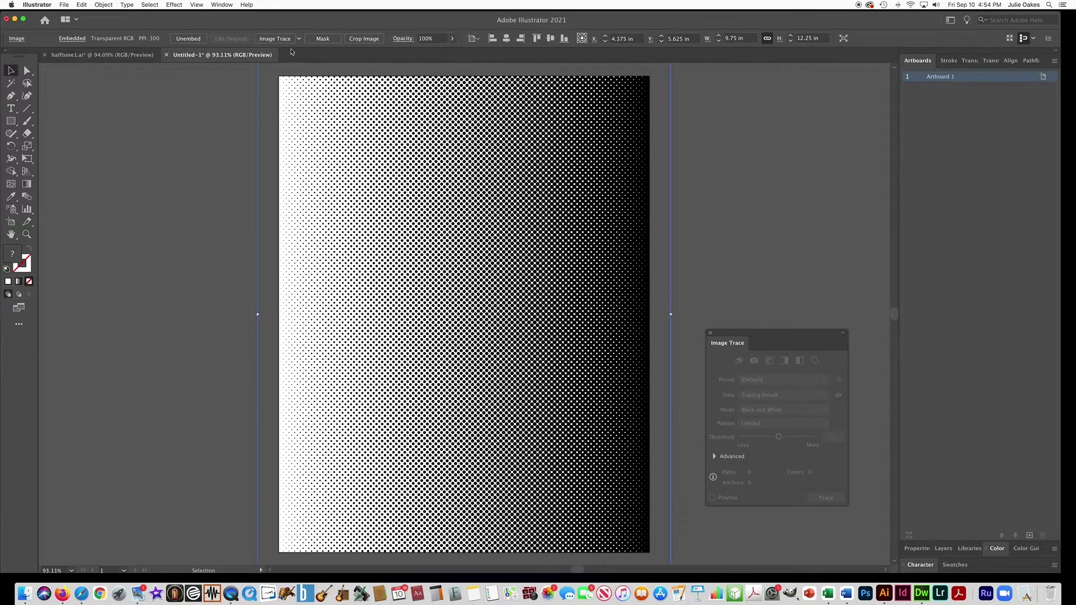
click(276, 39)
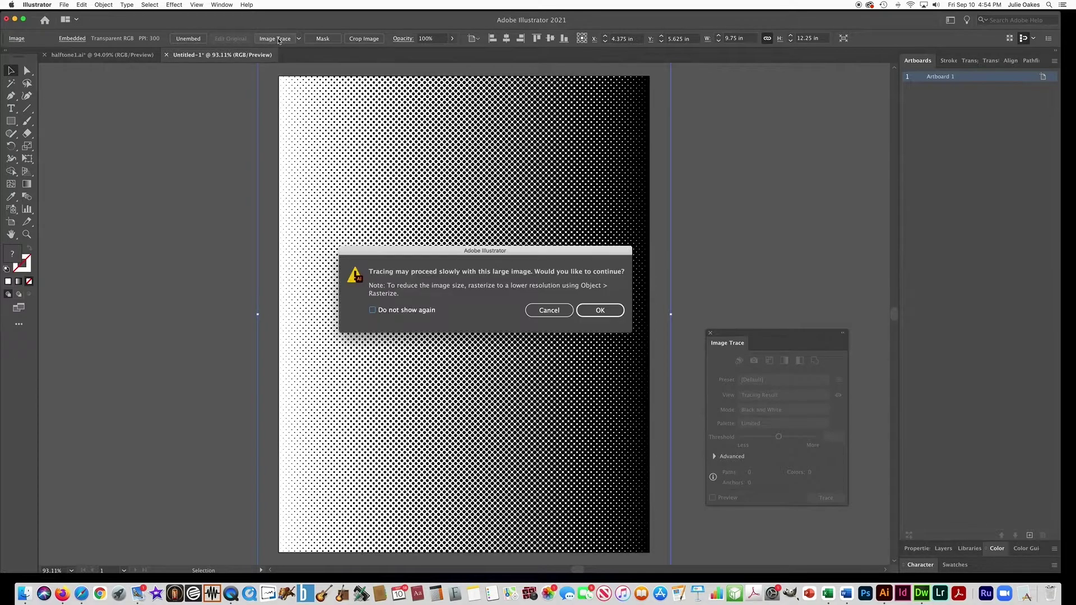
click(595, 312)
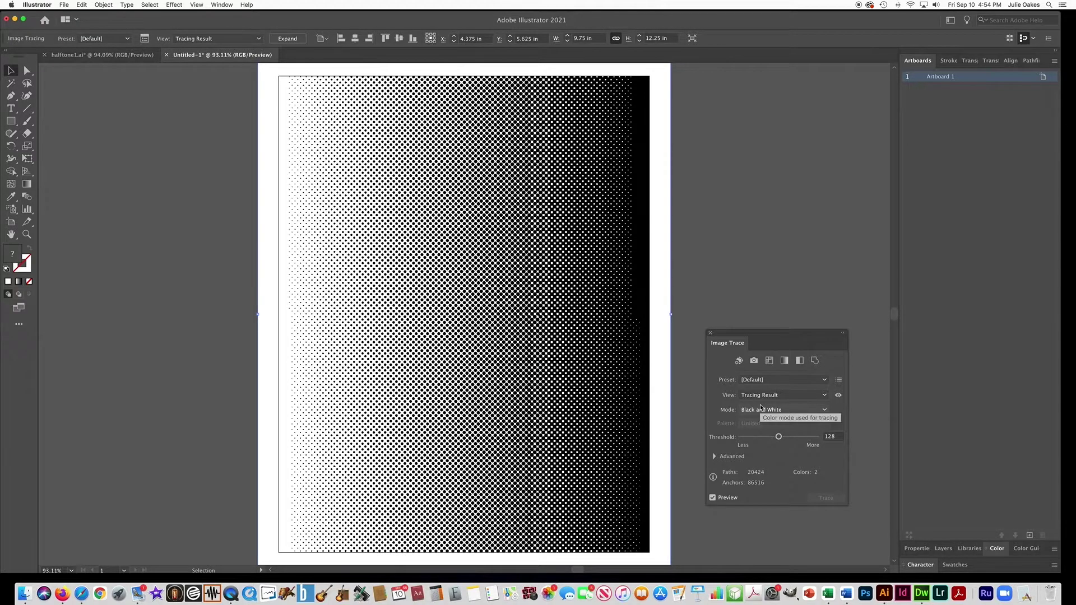
key(super+z)
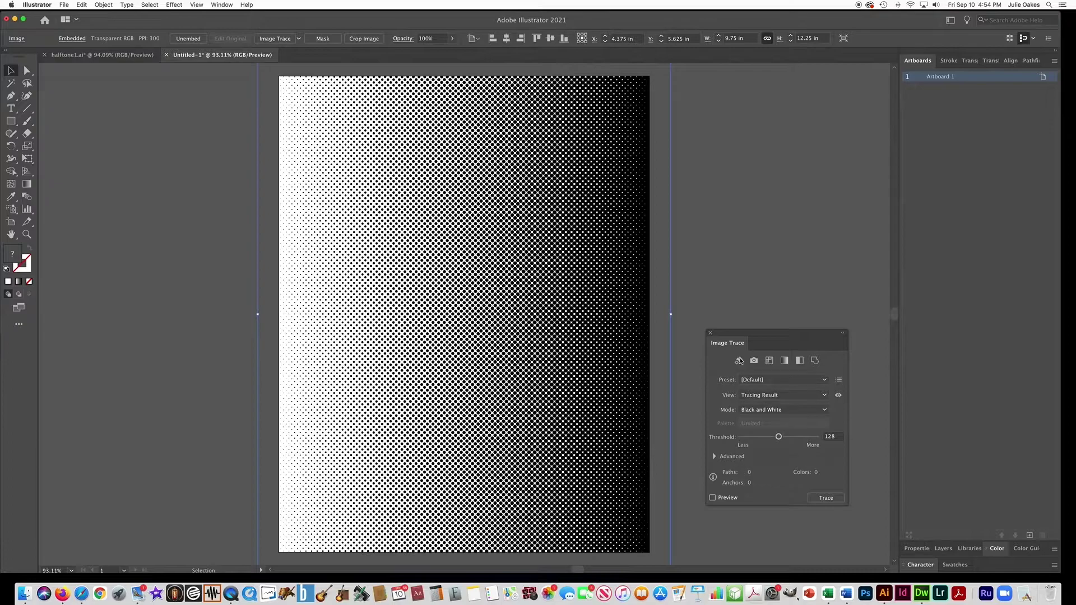
In the Image Trace Advanced options, set Paths and Corners to 100% and Noise to 1 px
drag(751, 336, 733, 278)
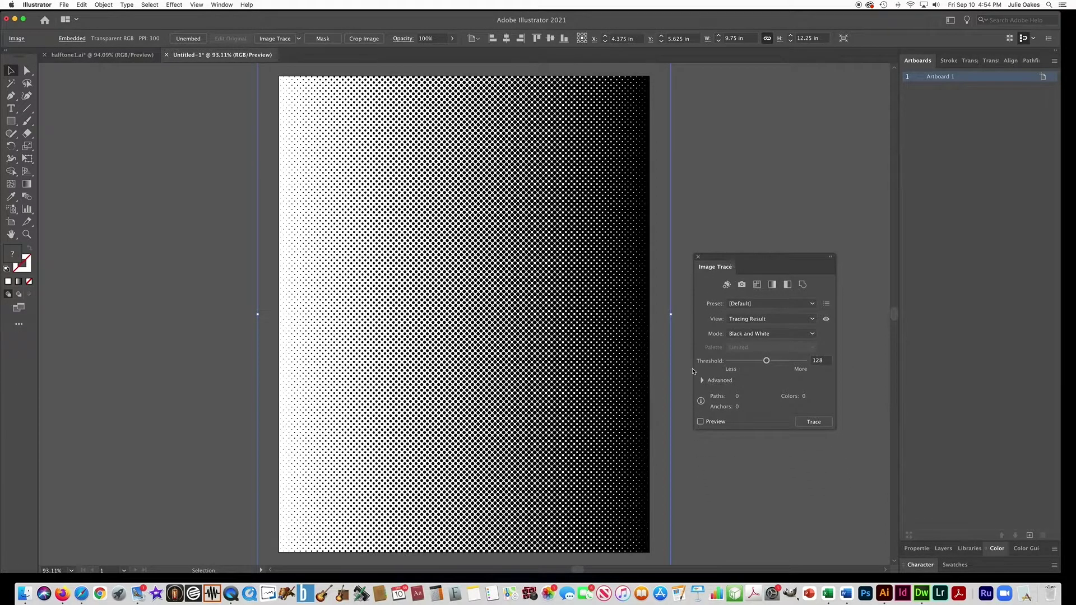
click(702, 381)
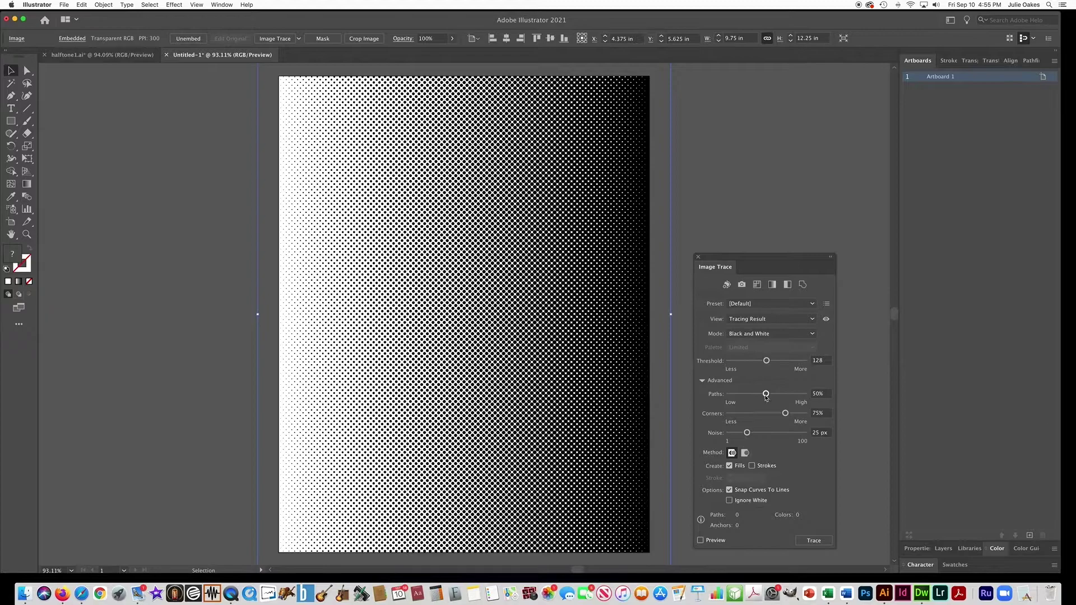
click(702, 380)
click(702, 381)
drag(766, 394, 819, 416)
mouse_move(747, 433)
mouse_down()
mouse_move(707, 435)
mouse_move(728, 435)
mouse_up()
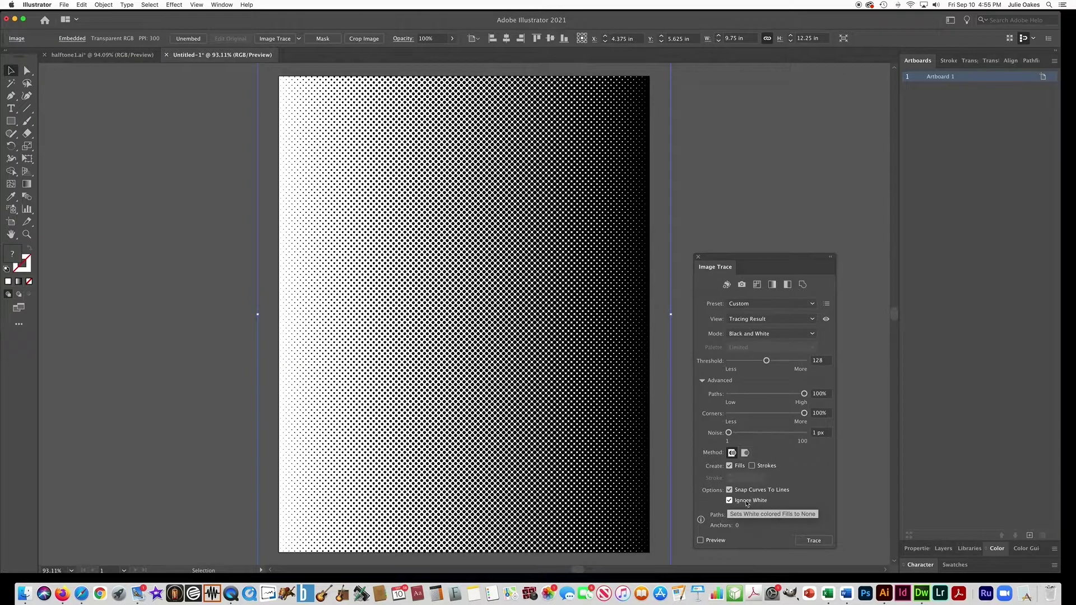
Trace the halftone image with the custom settings and expand the trace into vector objects
click(817, 542)
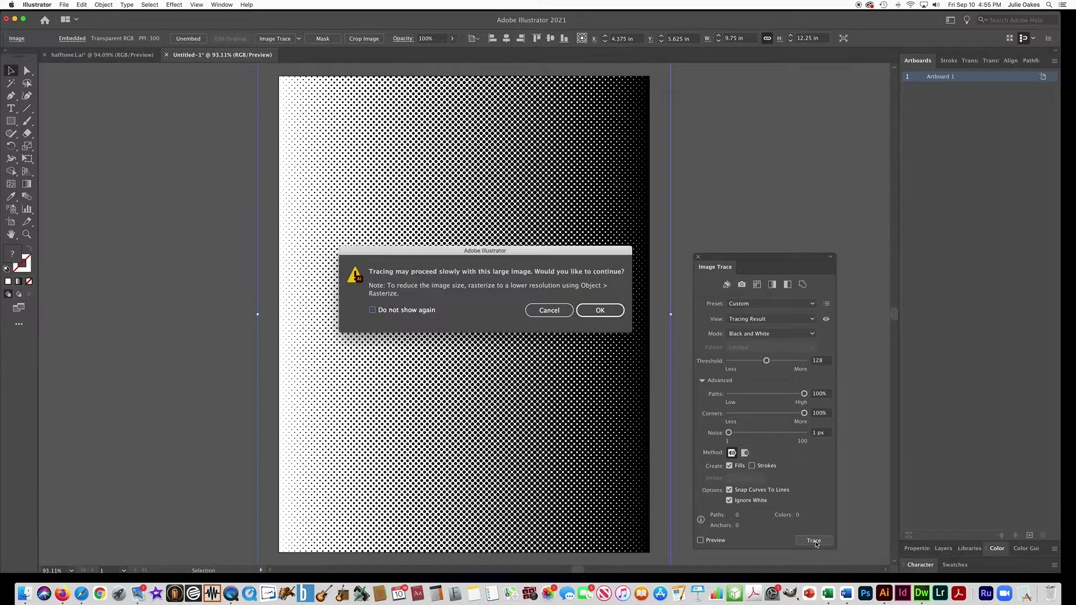
click(594, 316)
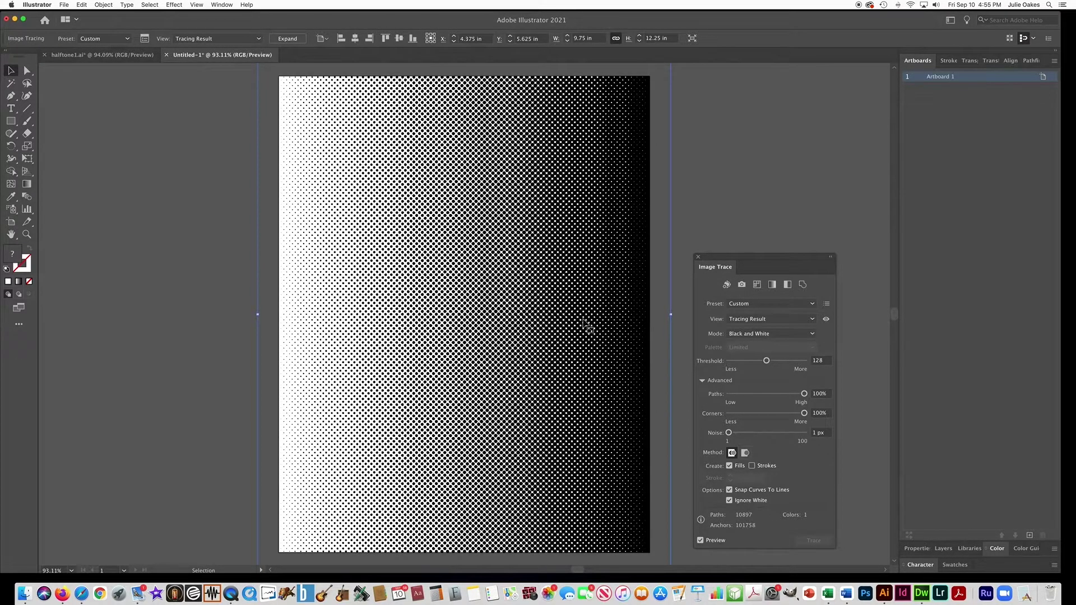
click(109, 5)
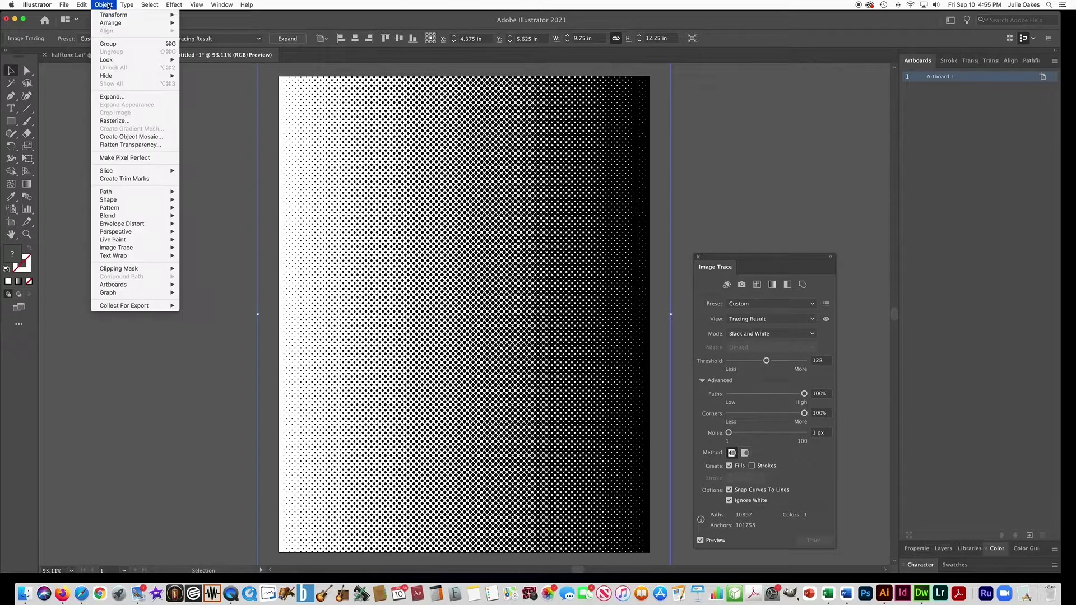
click(117, 97)
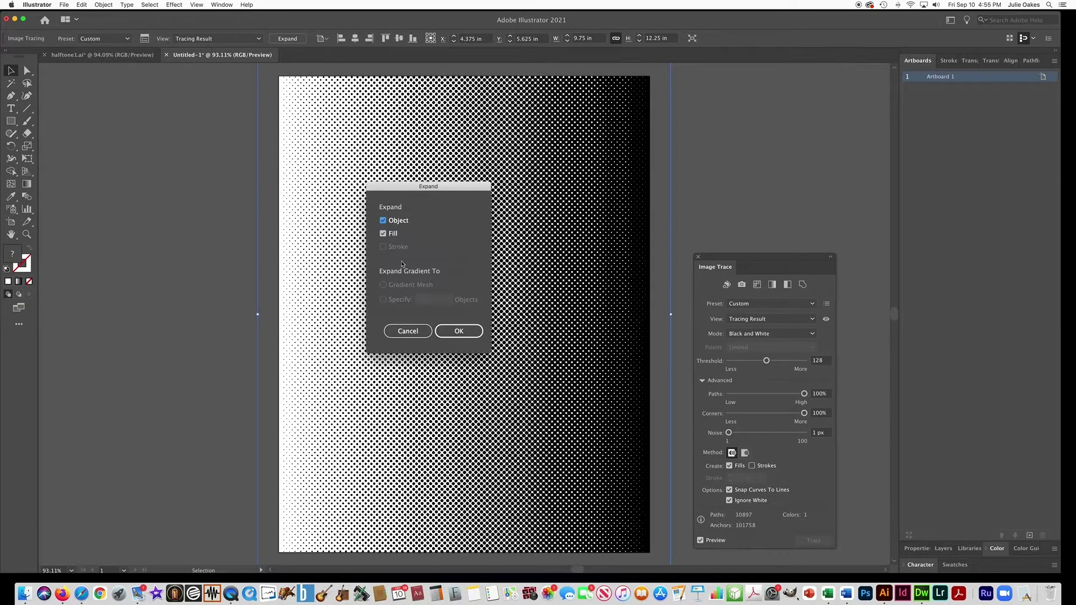
click(458, 332)
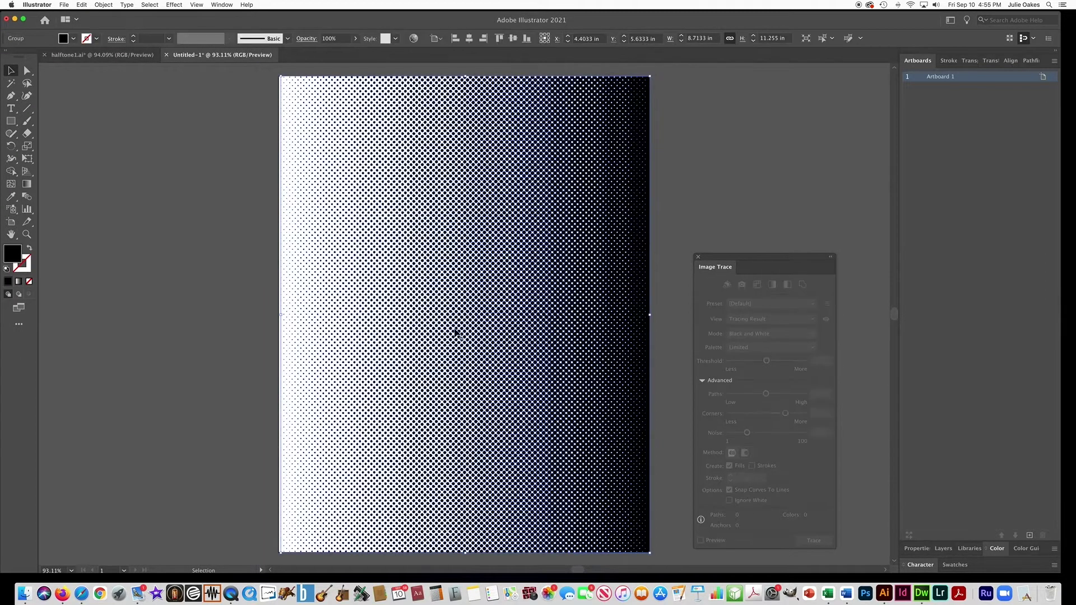
Deselect and toggle Outline view to check the expanded dot shapes
click(241, 274)
key(super+y)
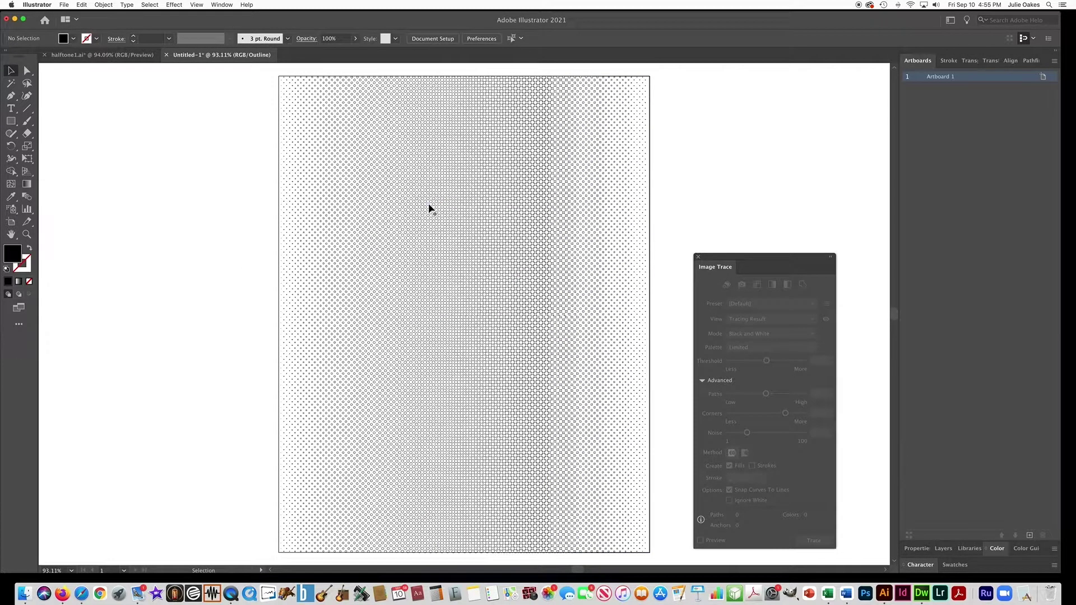
key(super+y)
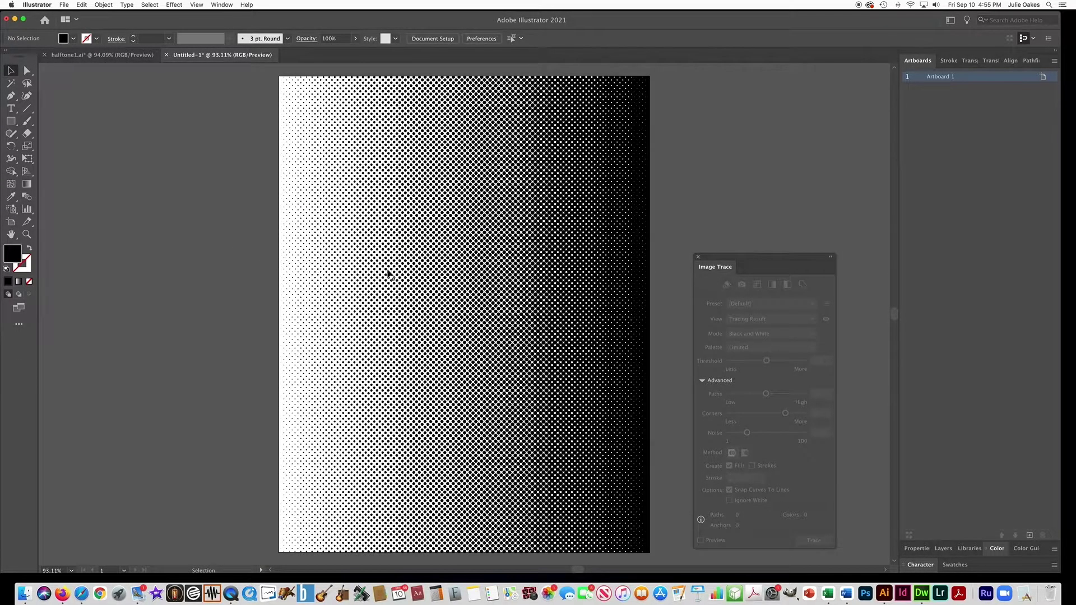
Fill the halftone dot group with bright green #2EF928
click(420, 271)
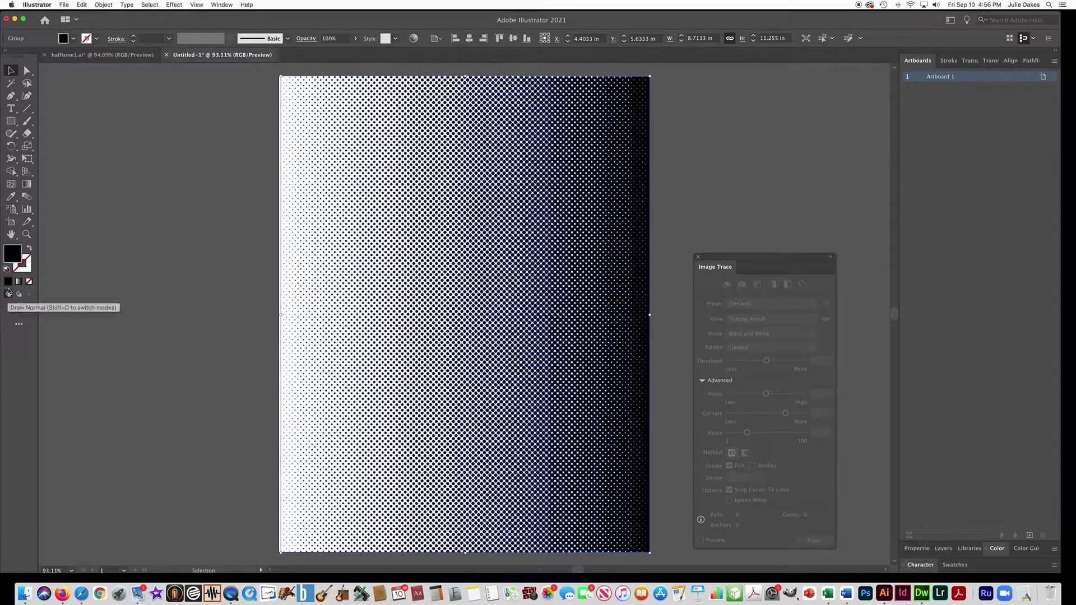
double_click(14, 256)
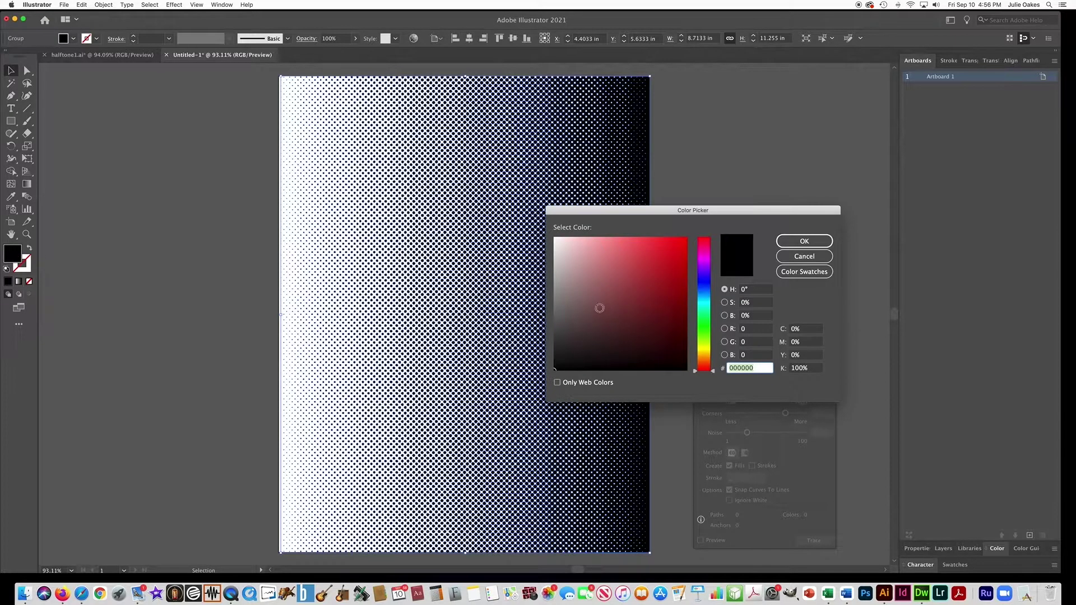
click(704, 327)
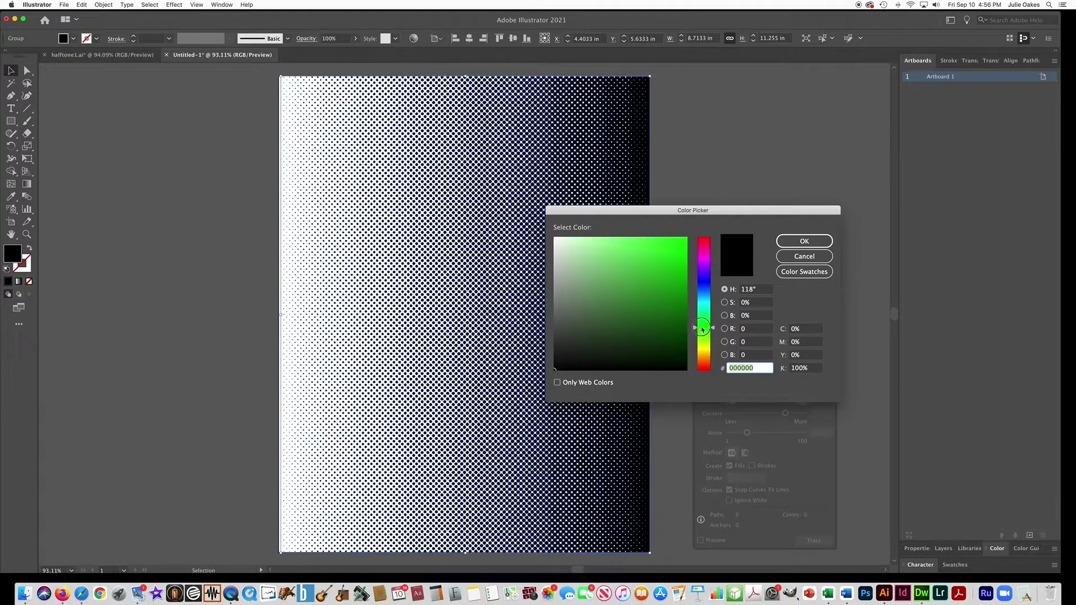
drag(663, 251, 667, 238)
click(792, 247)
click(64, 145)
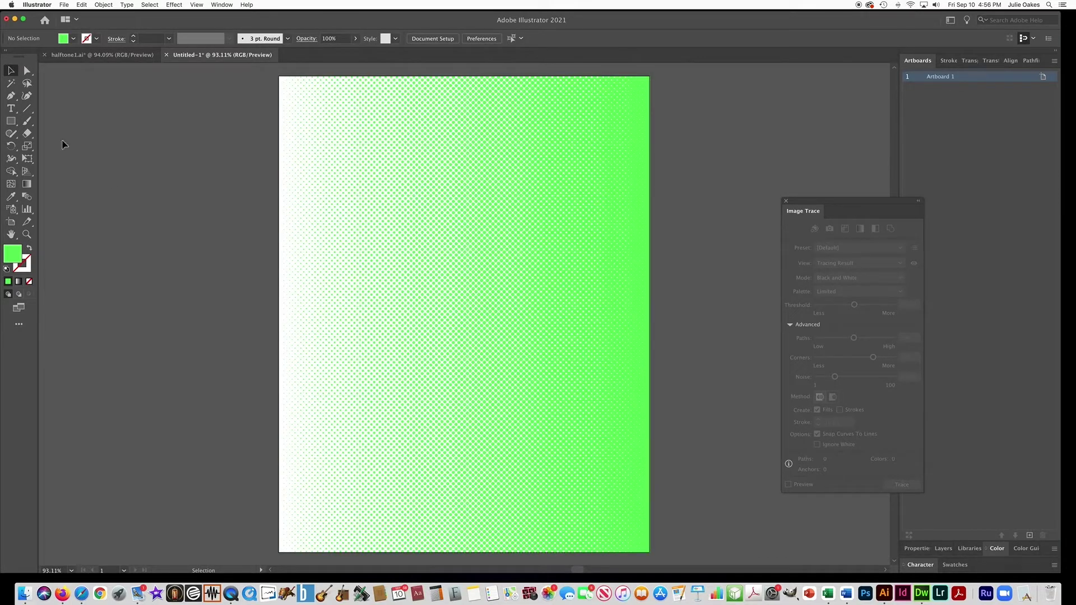
Draw an artboard-sized rectangle filled with yellow-green C0F45D
click(11, 120)
drag(278, 77, 650, 553)
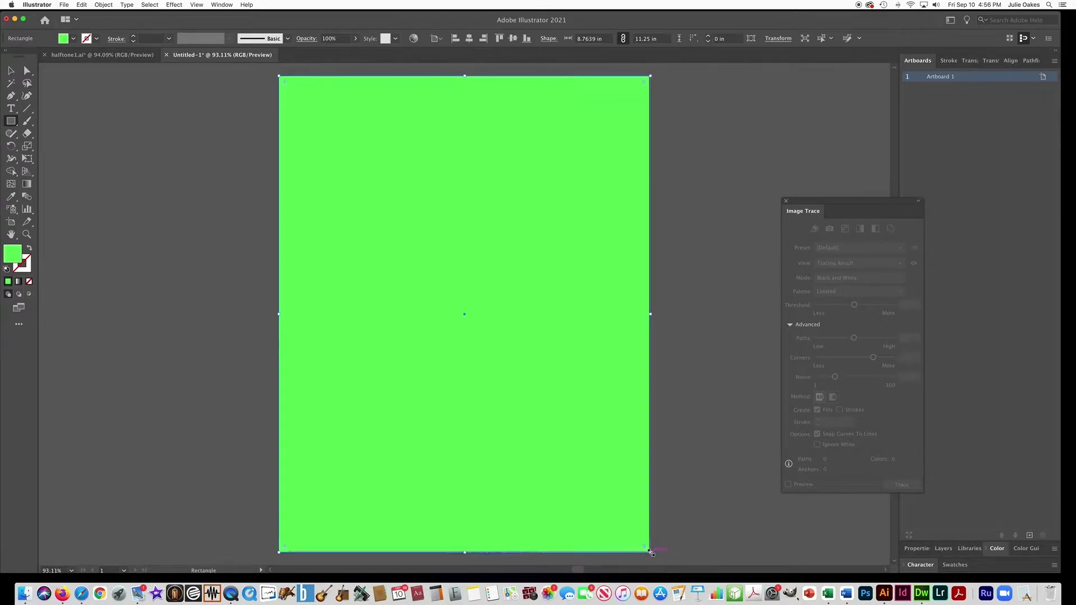
double_click(13, 262)
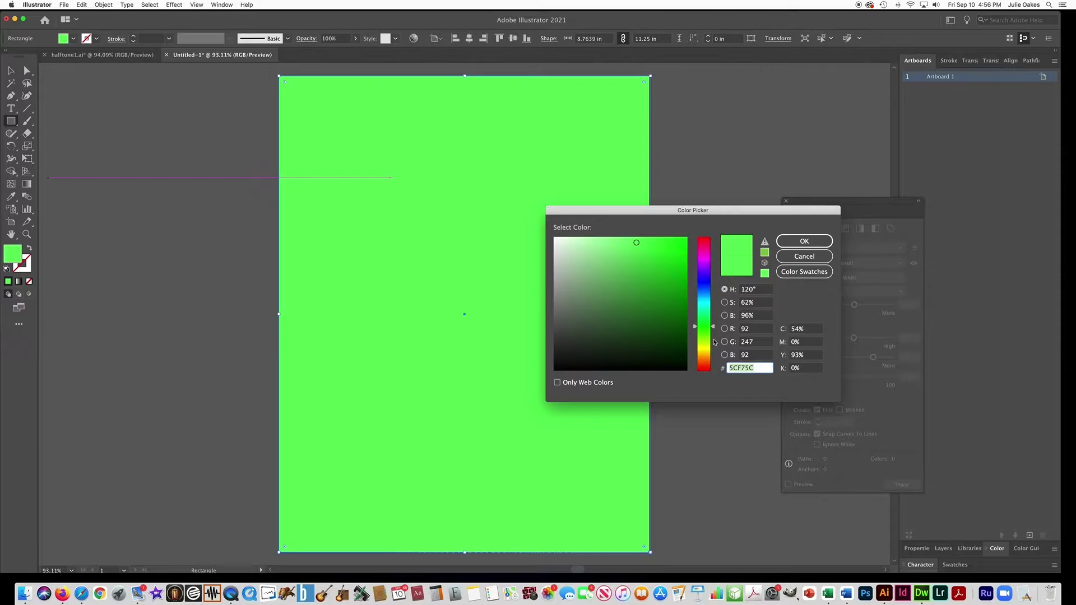
drag(714, 342, 706, 343)
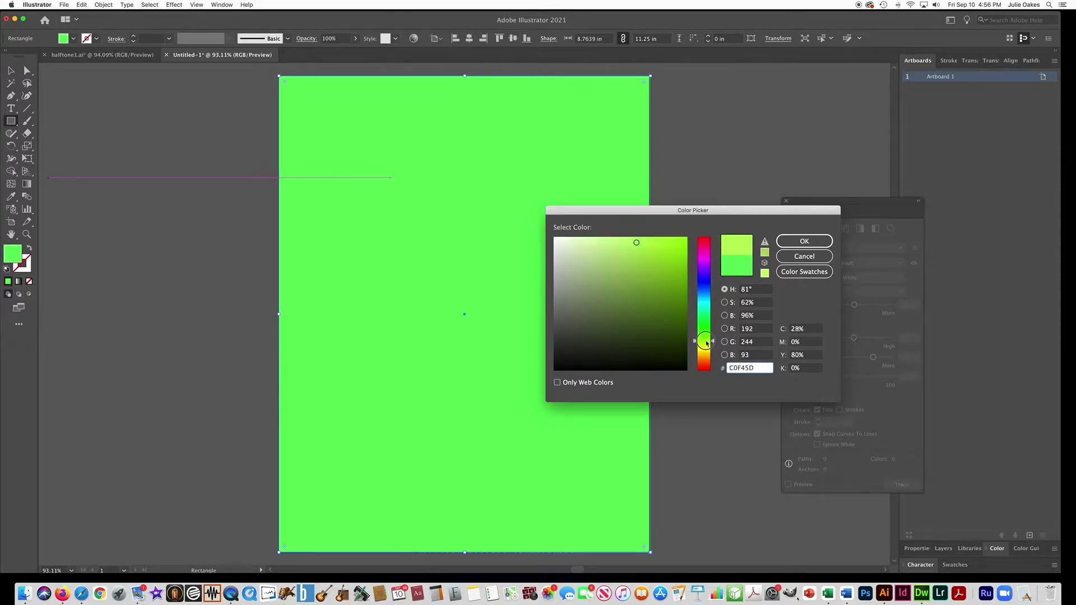
click(804, 241)
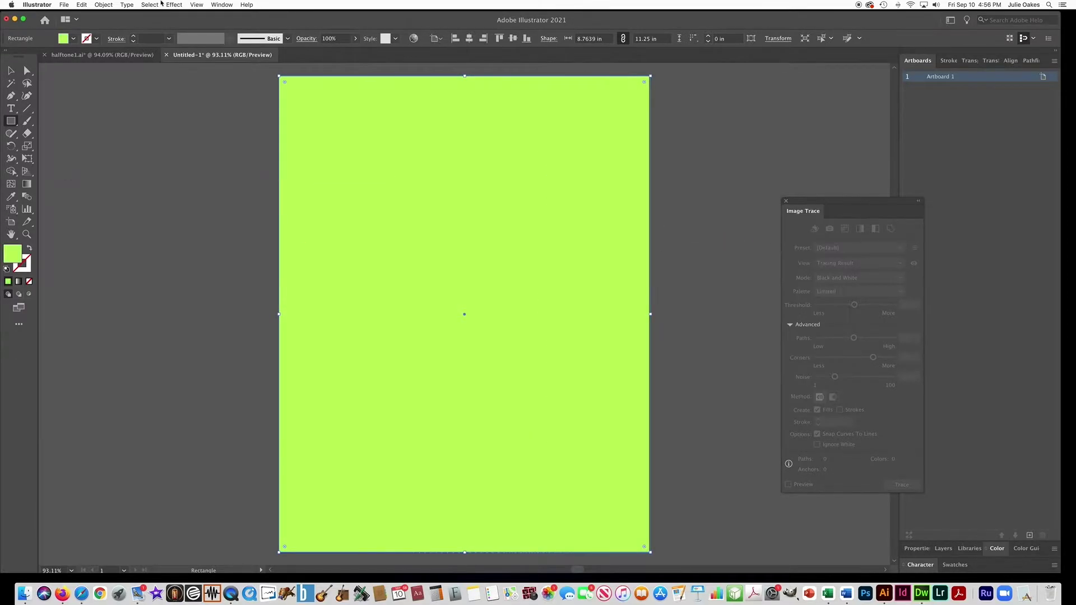
Send the yellow-green rectangle to the back behind the halftone dots, dismissing the stray size prompt
click(103, 5)
mouse_move(118, 24)
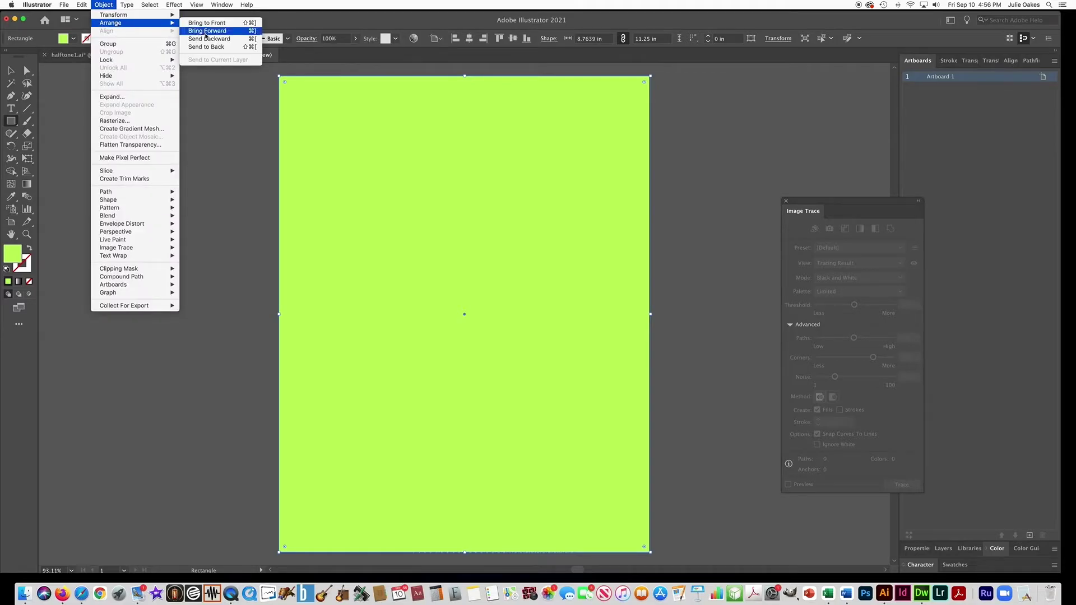
click(203, 47)
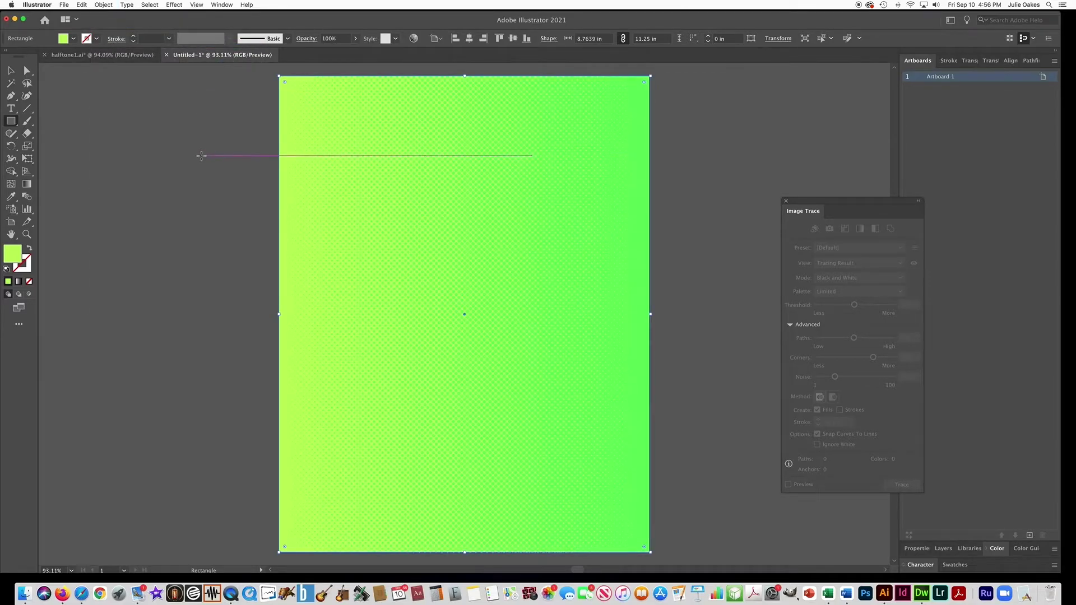
click(200, 155)
key(Return)
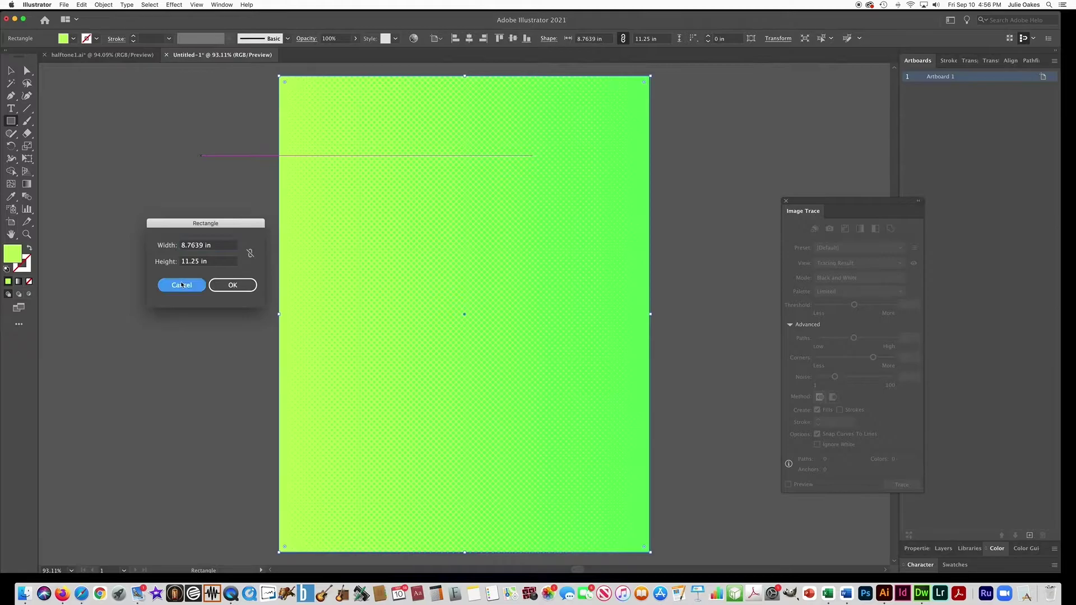
click(12, 72)
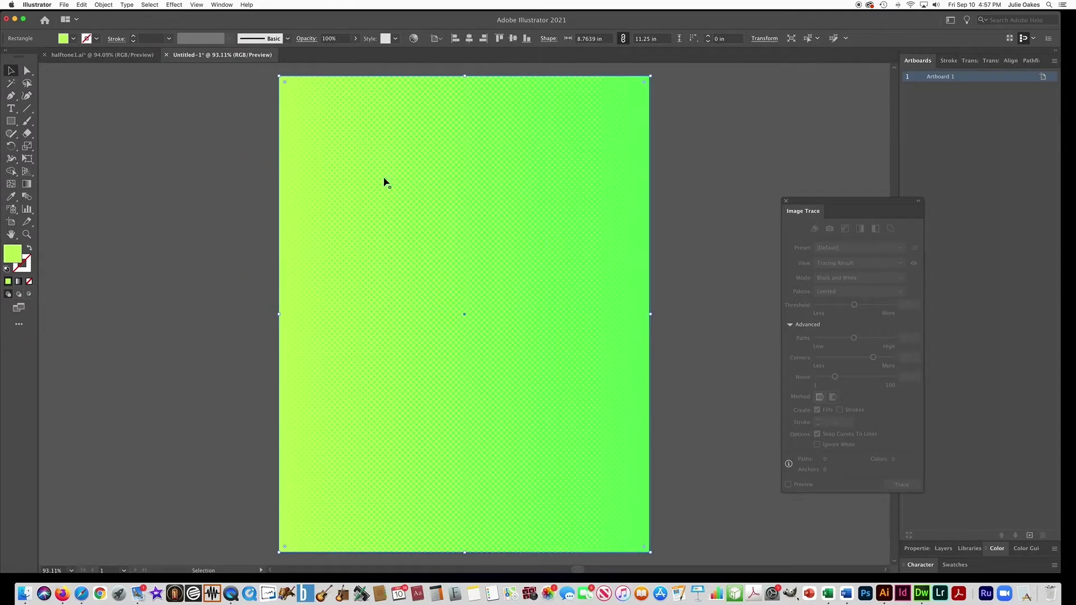
Deselect the background, then export the artwork with Export As in JPEG format named halftone
click(262, 209)
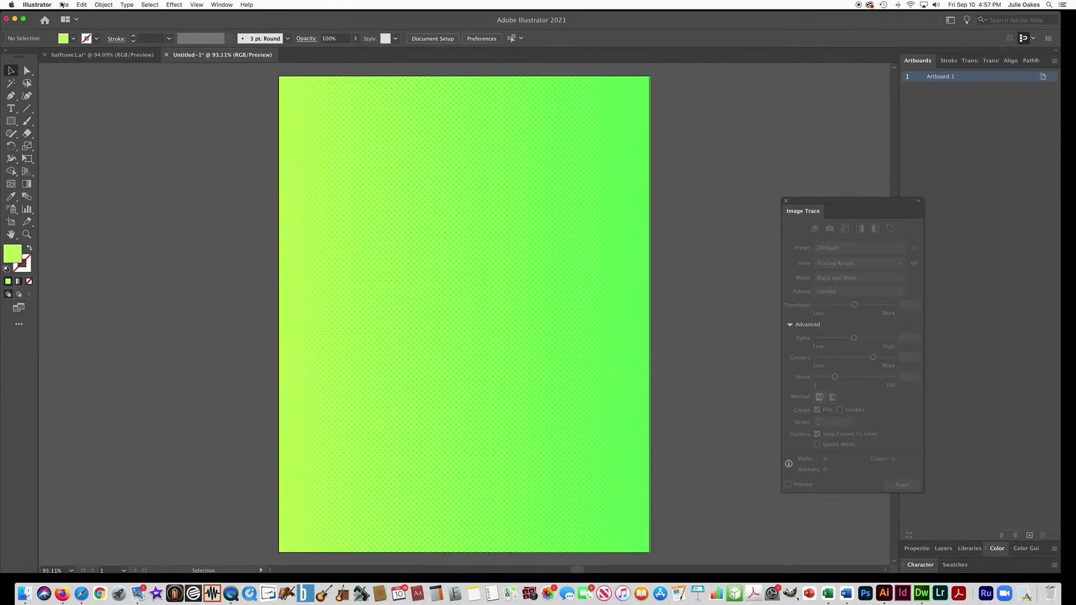
click(63, 4)
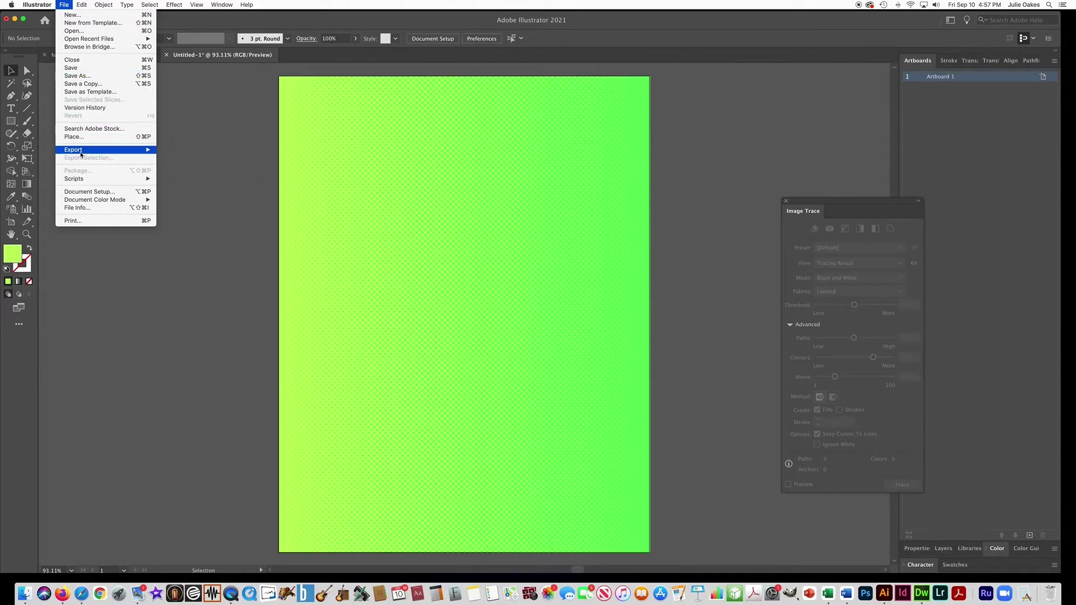
mouse_move(78, 149)
click(178, 158)
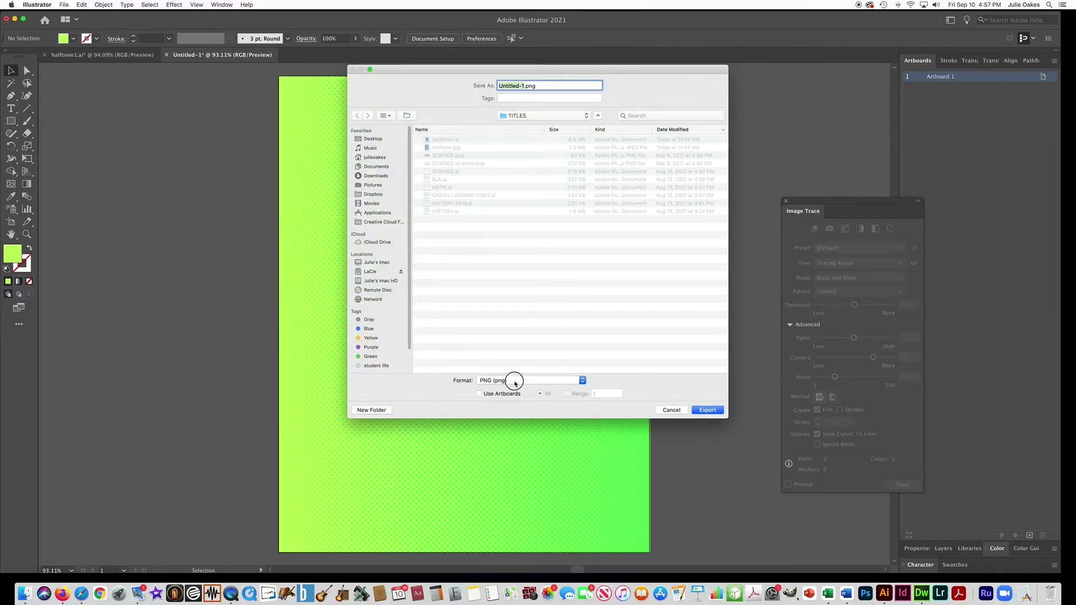
click(513, 381)
click(504, 434)
text(halftone.jpg)
key(Return)
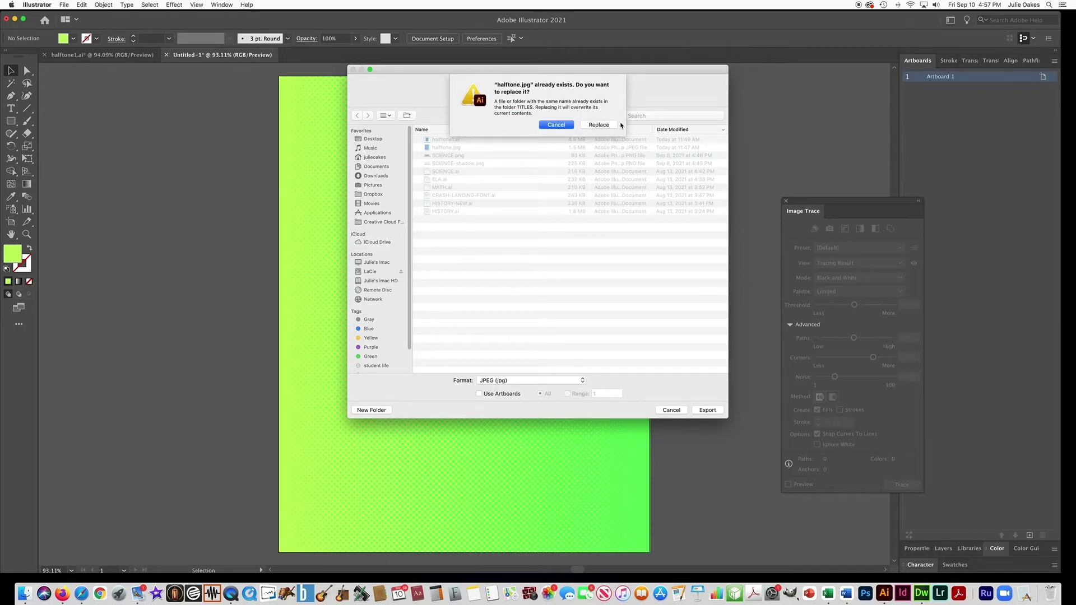
Replace the existing halftone.jpg and export it at High (300 ppi) resolution with quality 7
click(599, 125)
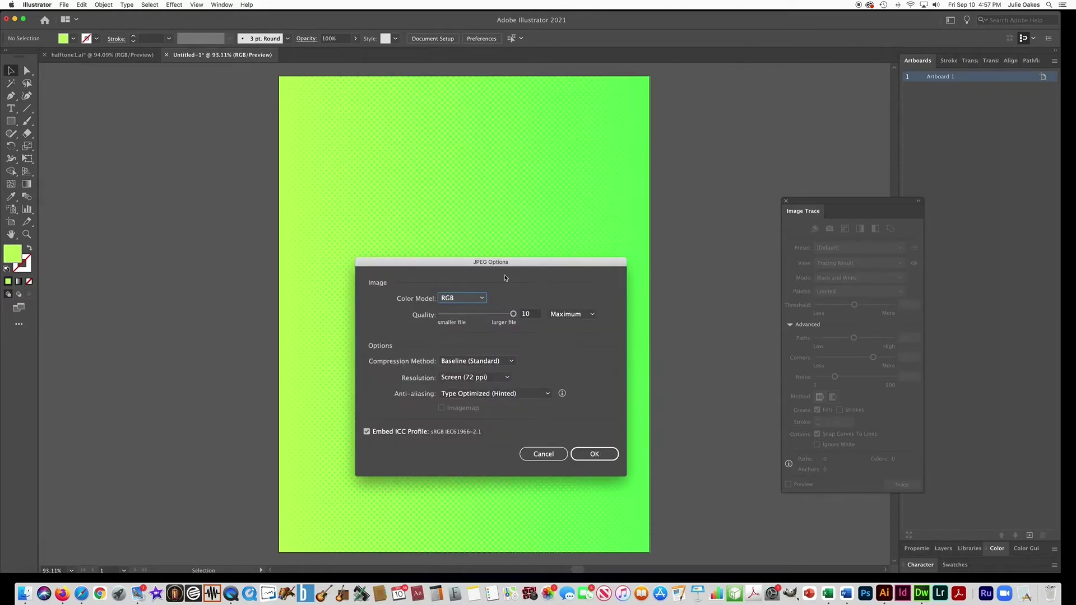
click(459, 378)
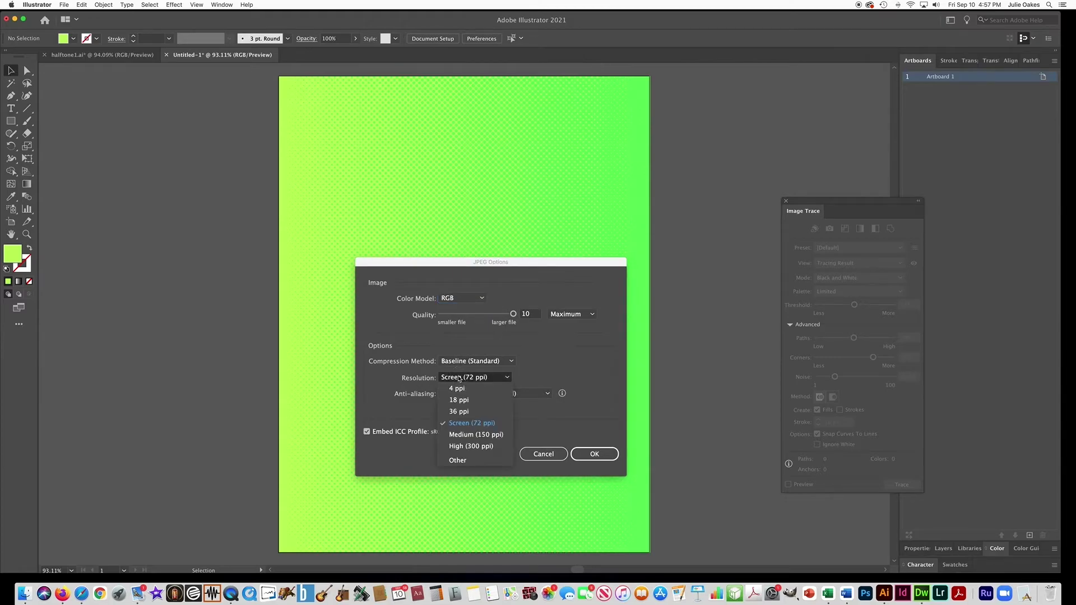
click(468, 446)
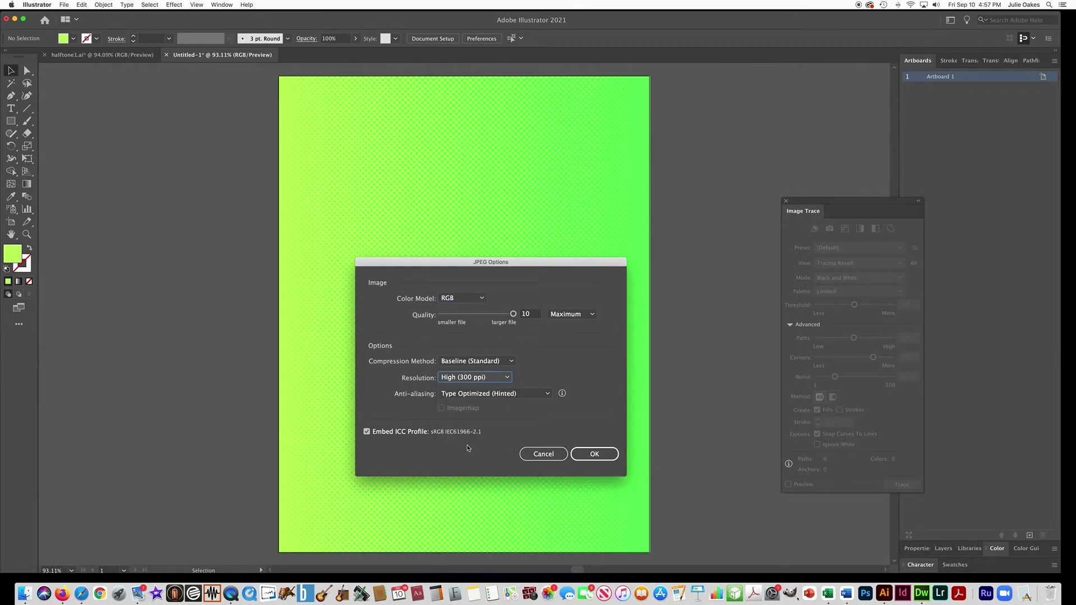
drag(513, 315, 496, 317)
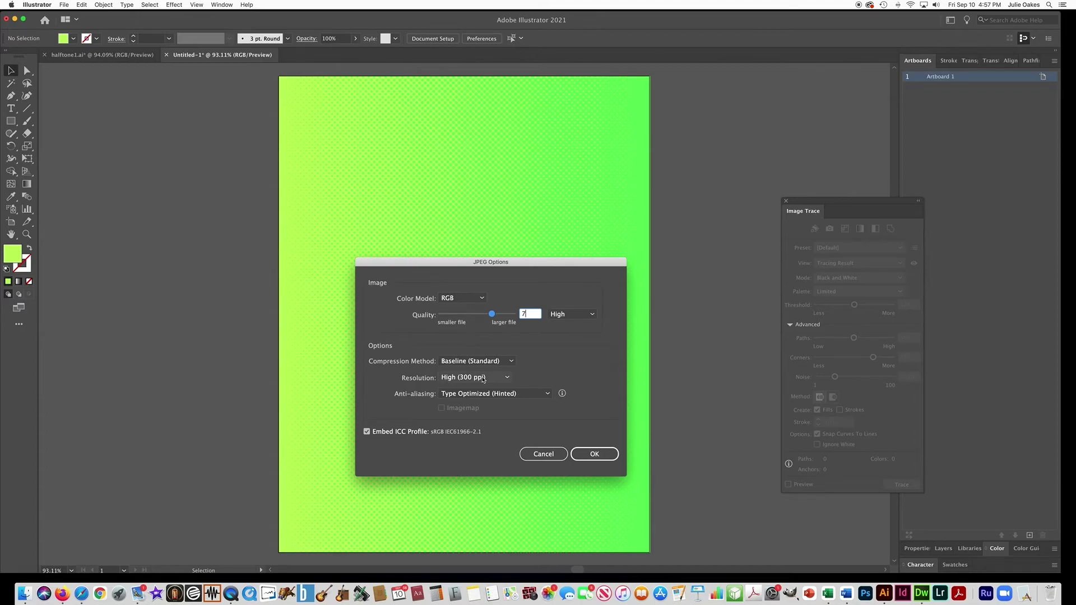
click(594, 452)
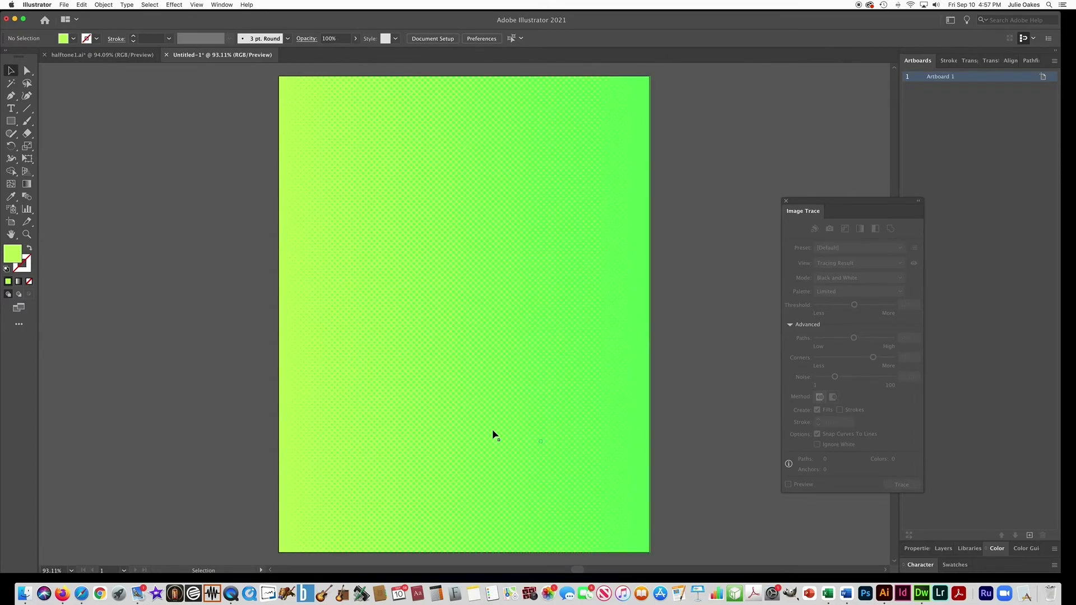